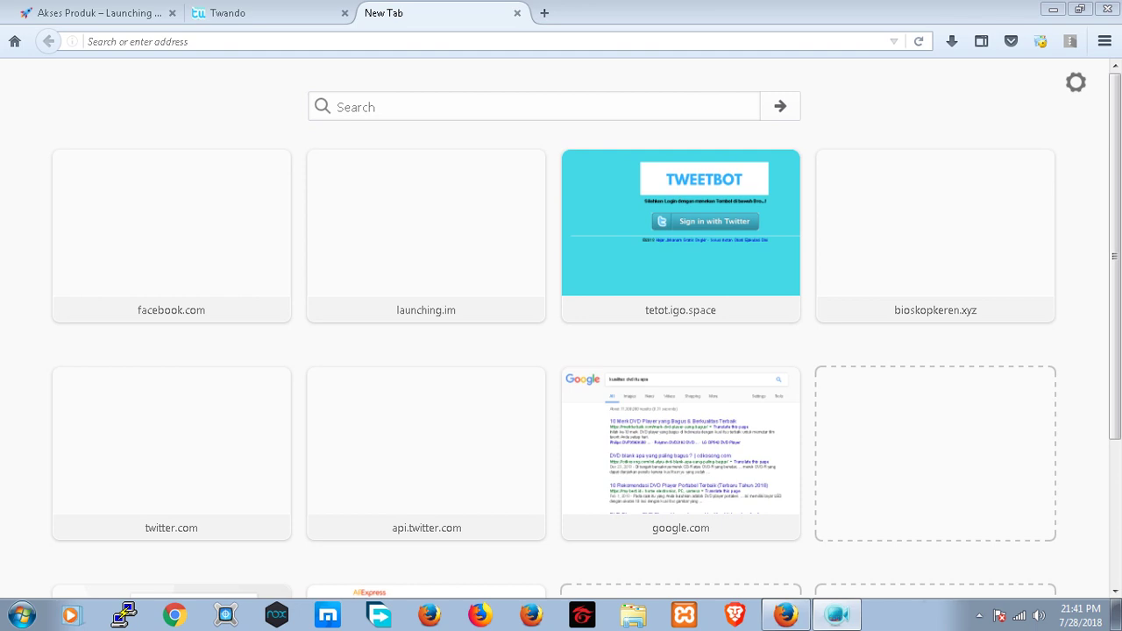
click(97, 42)
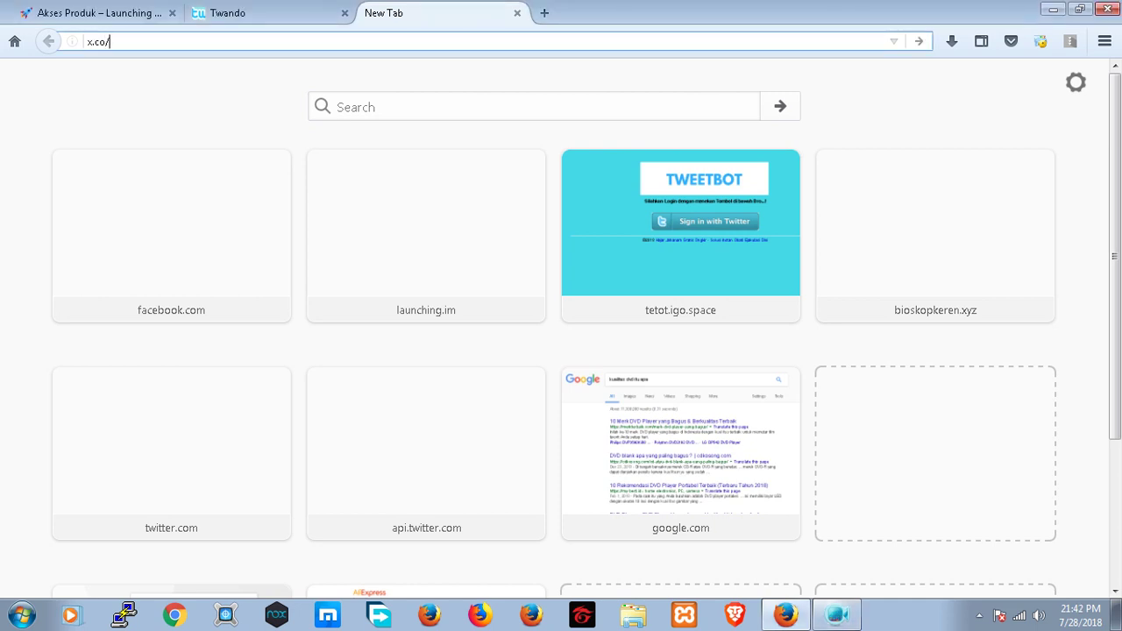
key(Return)
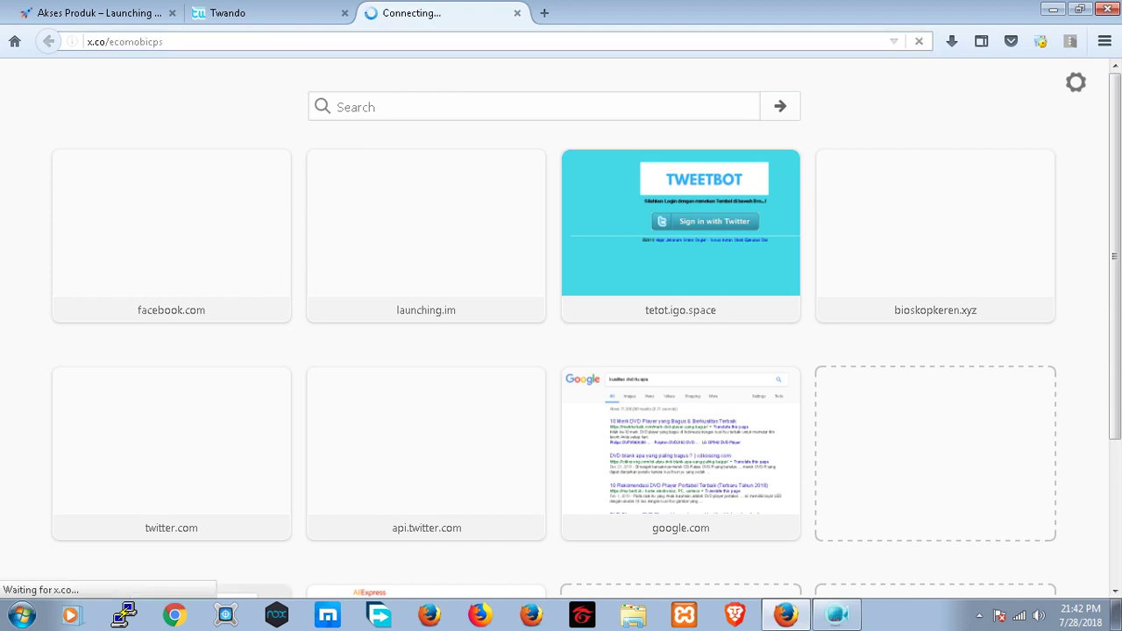
click(263, 13)
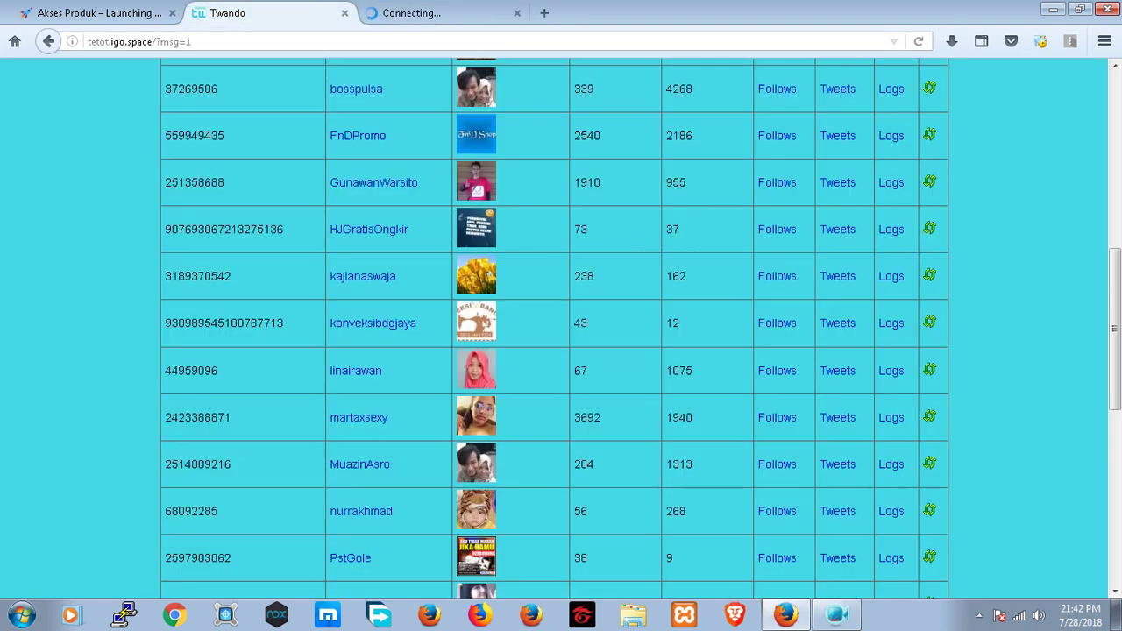
- Close the Twando tab and return to the Ecomobi Create New Account Terms step
click(439, 12)
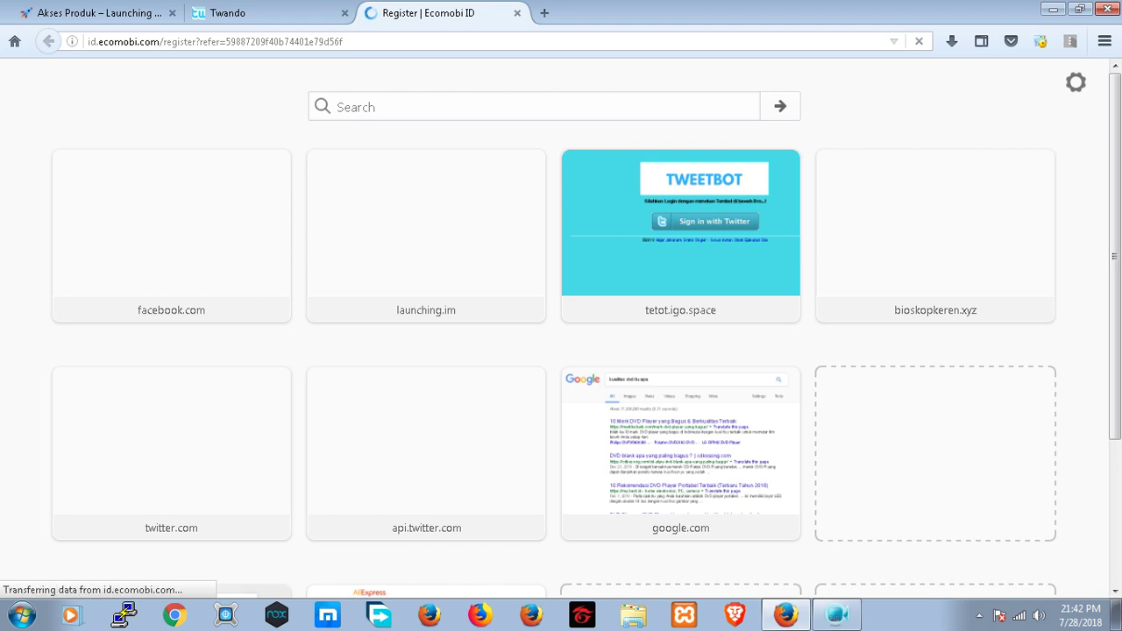
key(ctrl+Tab)
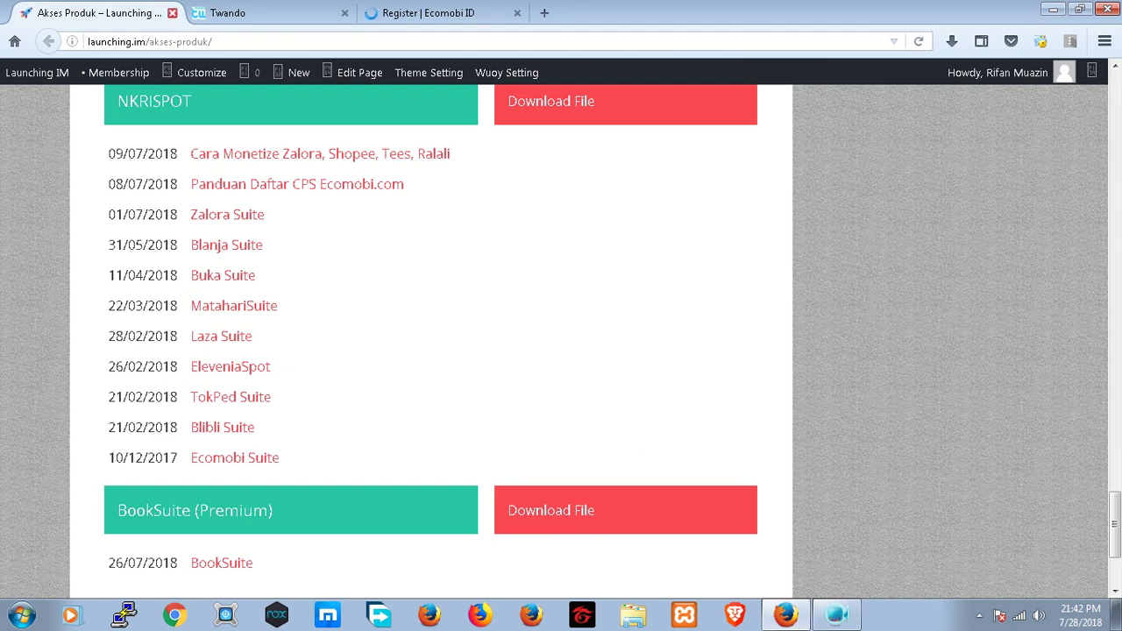
key(ctrl+Tab)
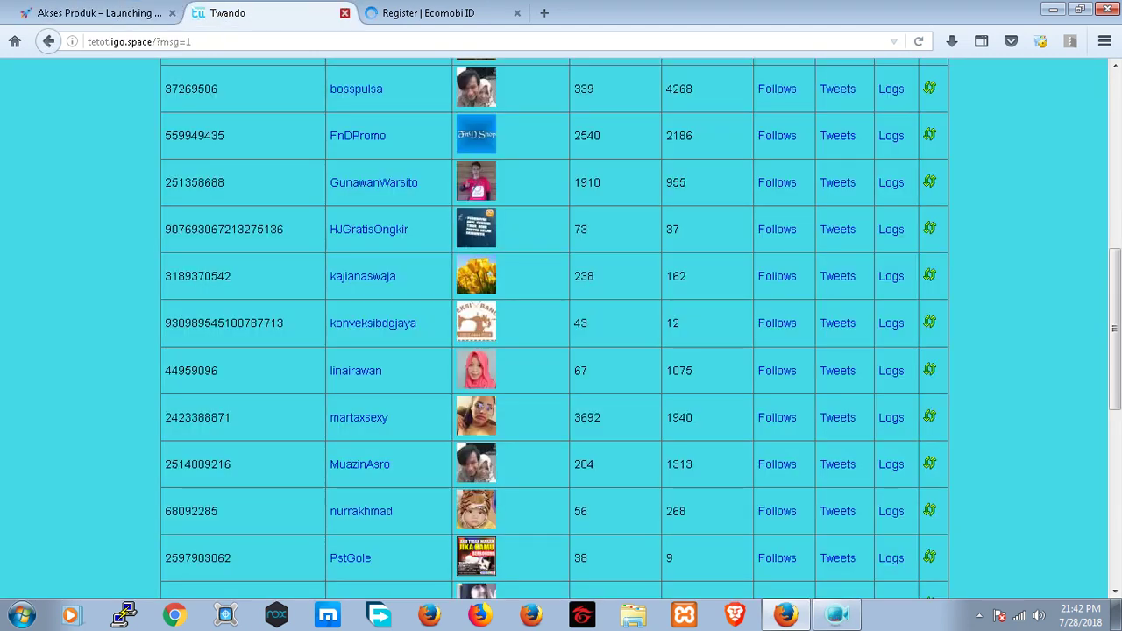
key(ctrl+w)
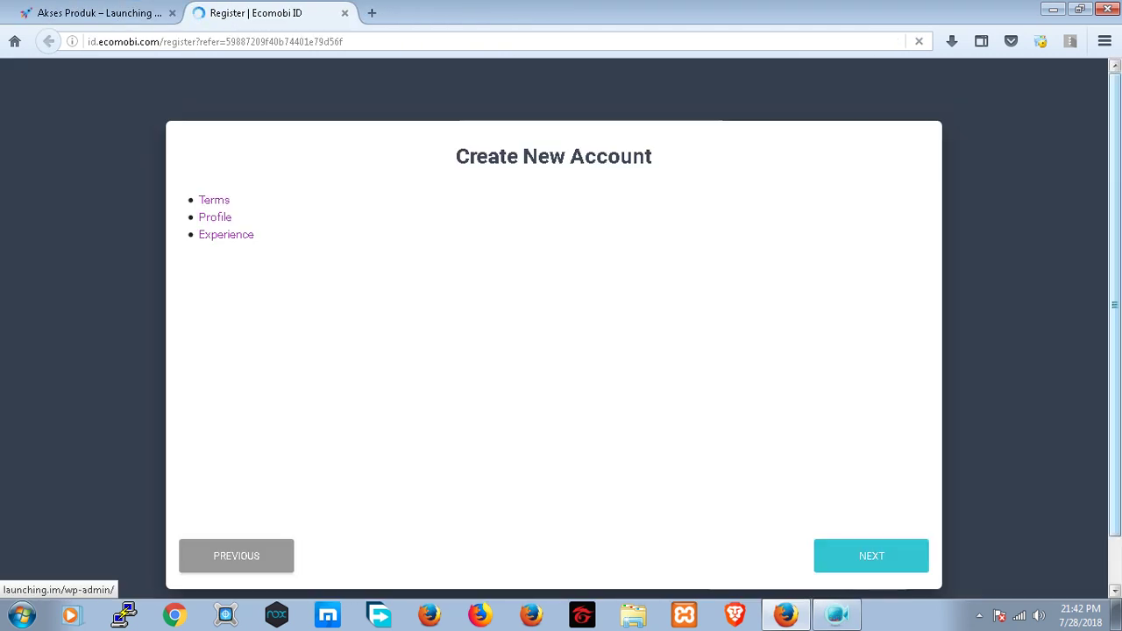
scroll(553, 329, down, 1)
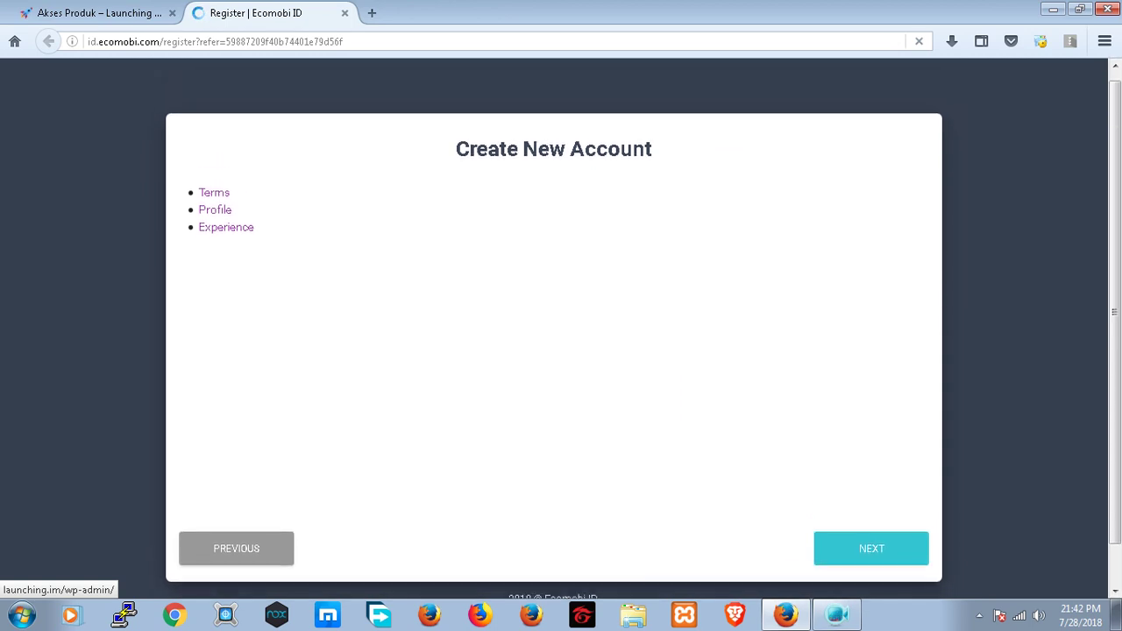
key(ctrl+Tab)
key(ctrl+Tab)
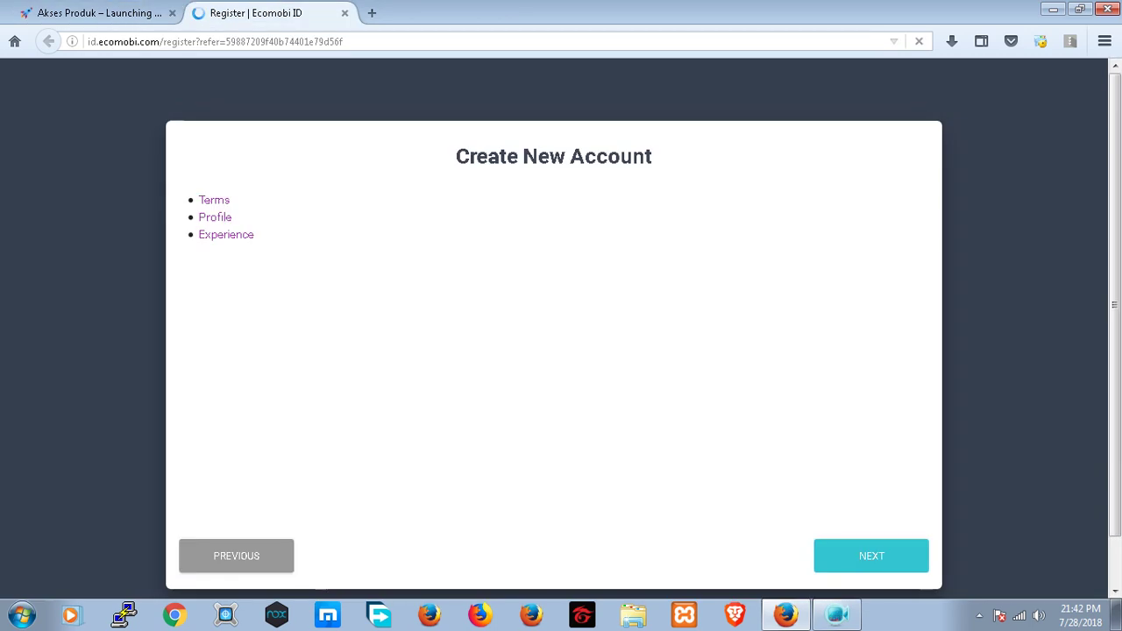
key(ctrl+Tab)
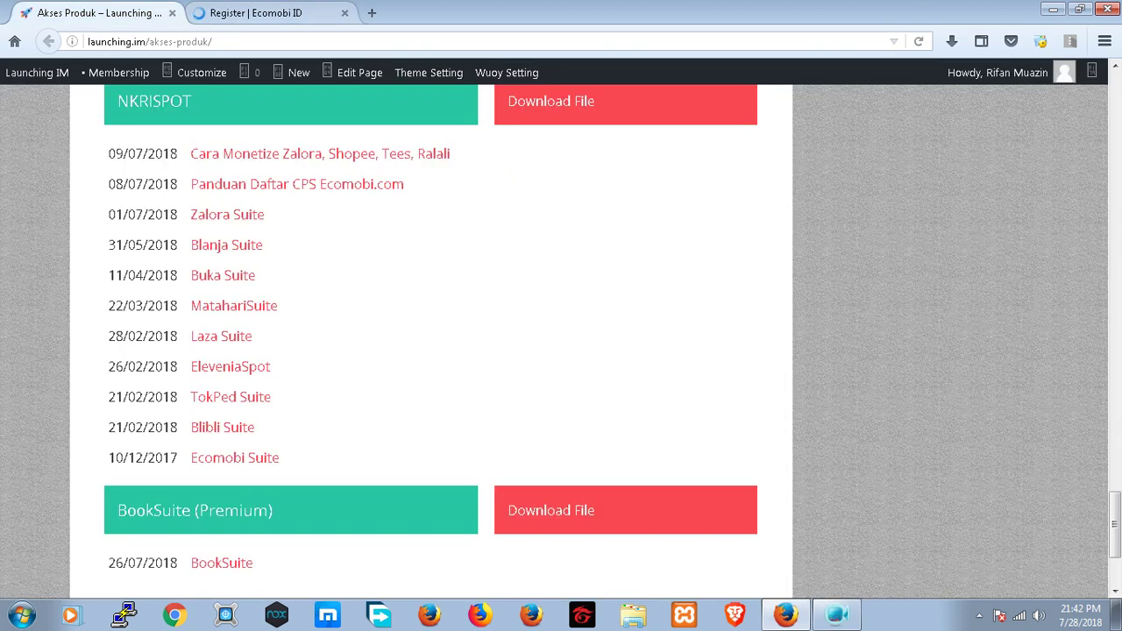
key(ctrl+Tab)
scroll(552, 333, down, 2)
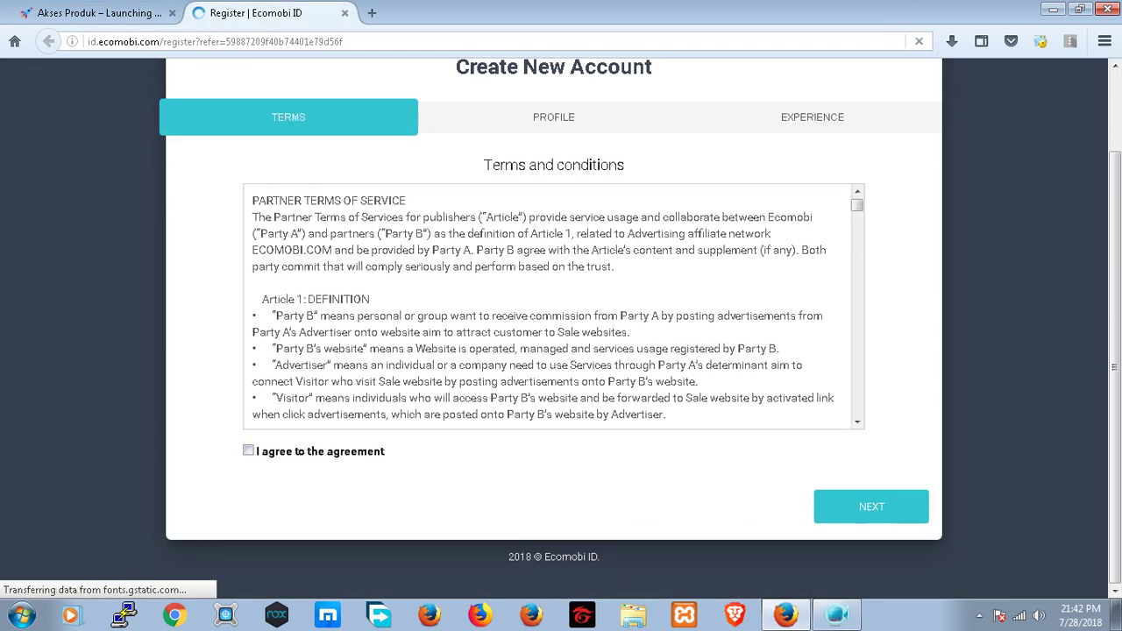
- Accept the Partner Terms of Service, continue, and enter the username and password
click(248, 451)
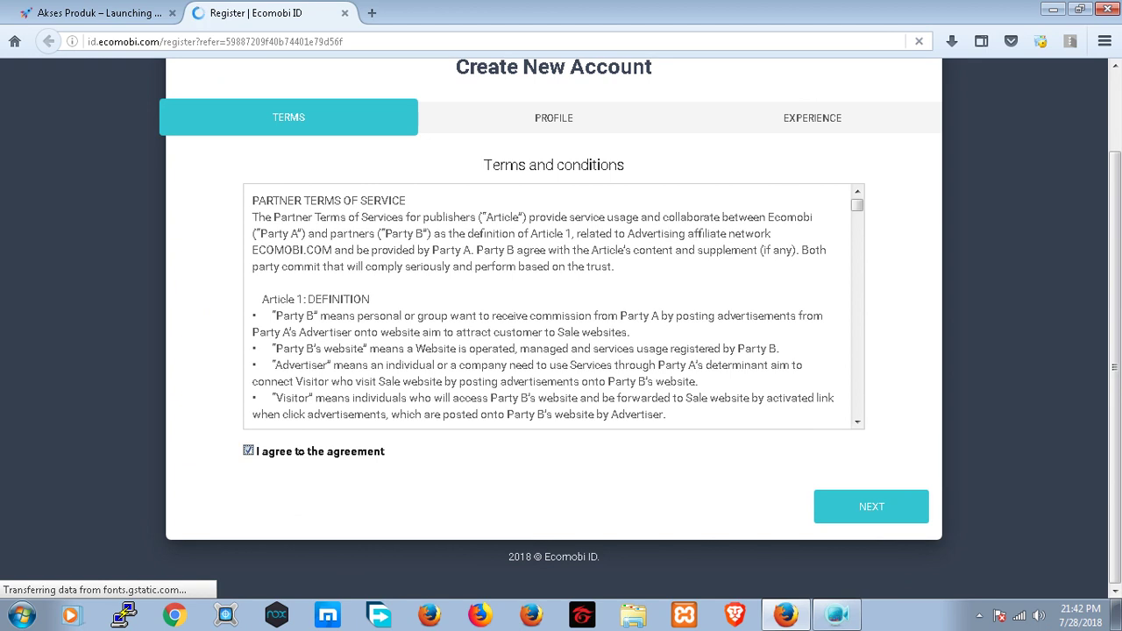
click(871, 506)
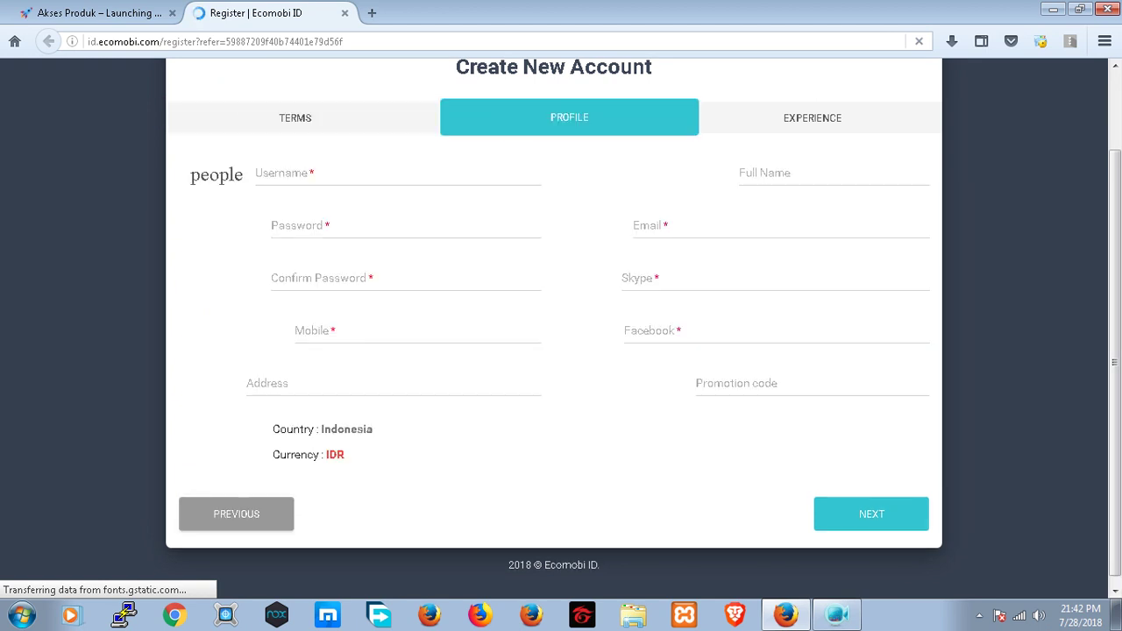
click(398, 191)
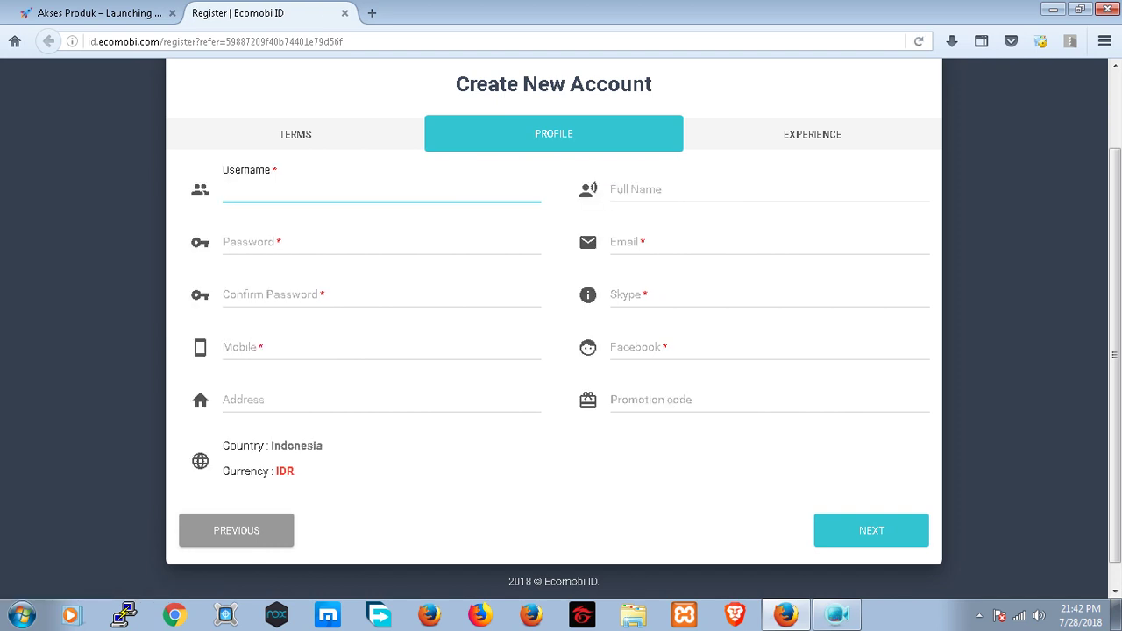
click(382, 242)
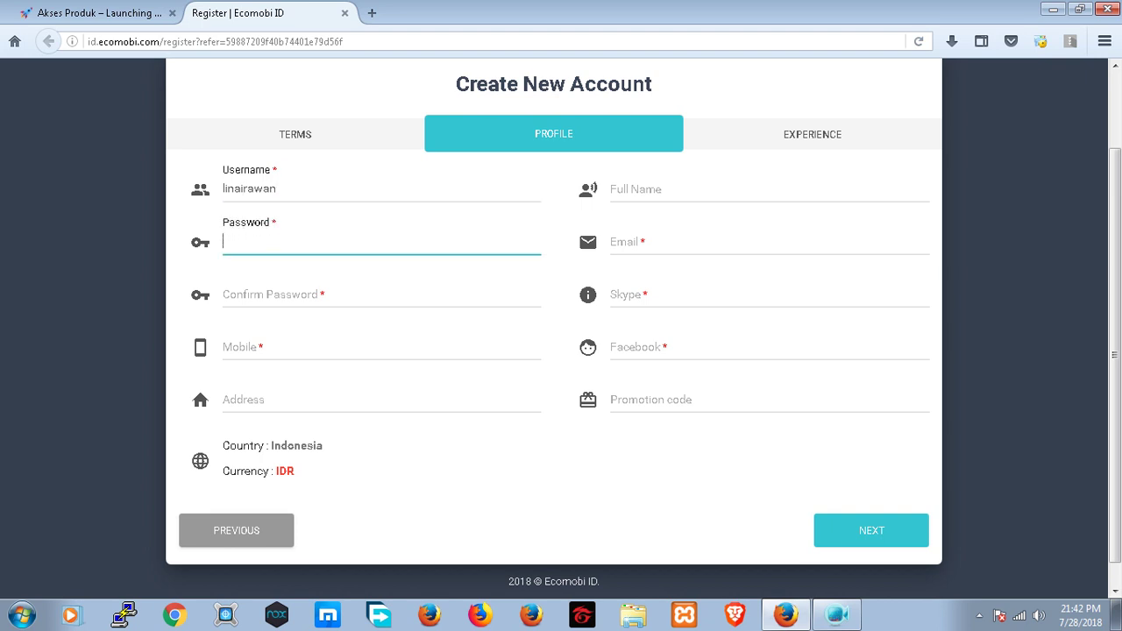
text(••••••••••••)
- Confirm the password and enter the mobile number and full postal address
click(381, 295)
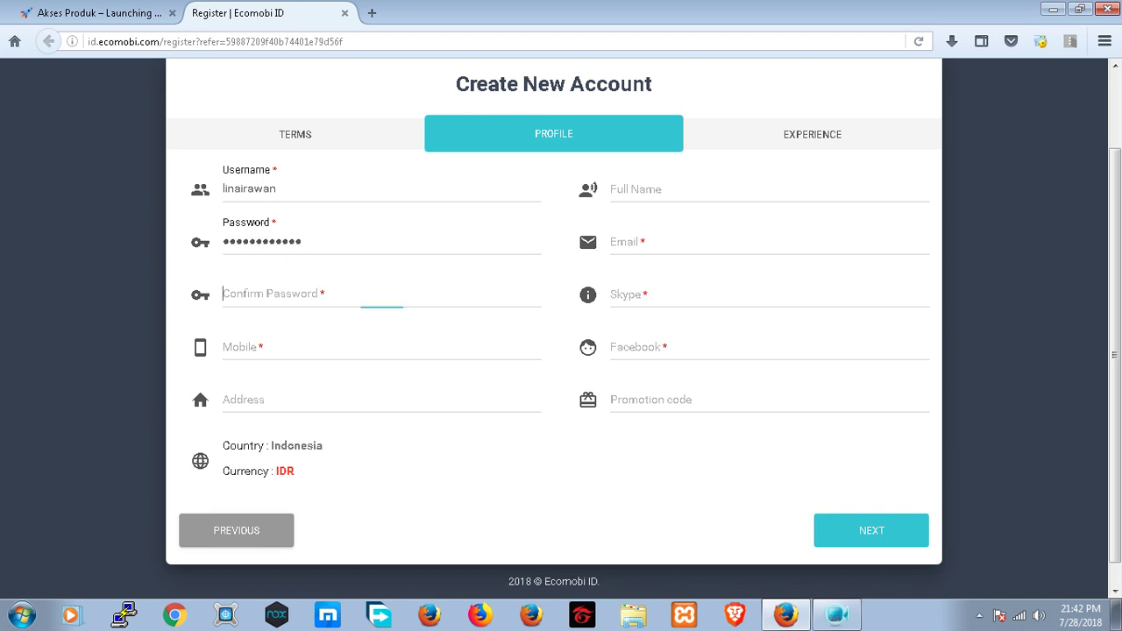
text(•••••••••)
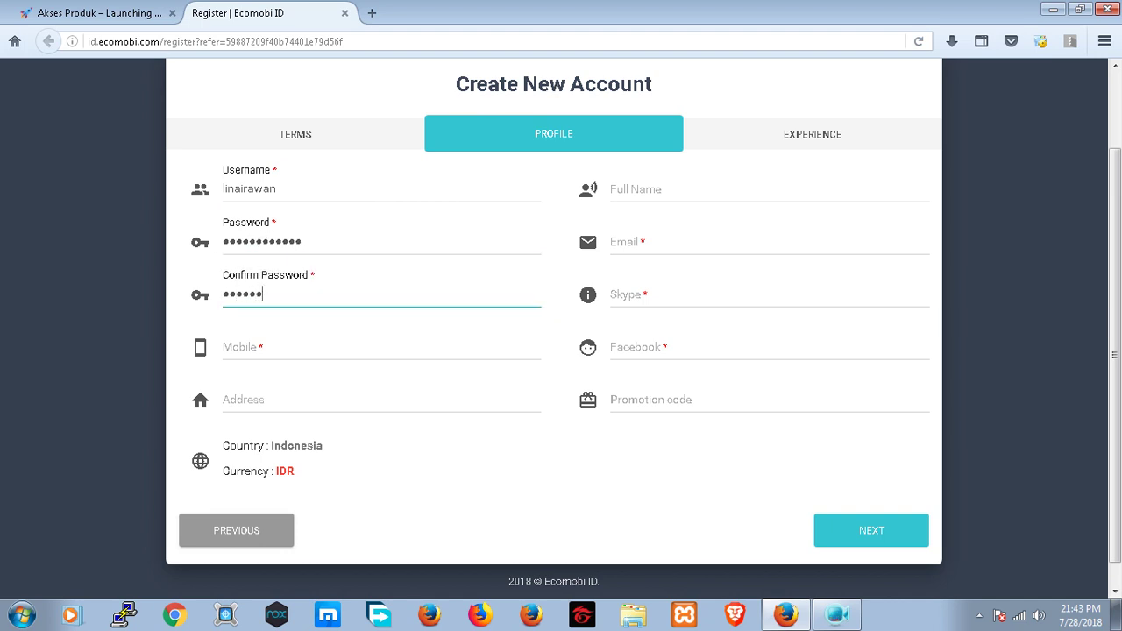
text(•••)
click(381, 348)
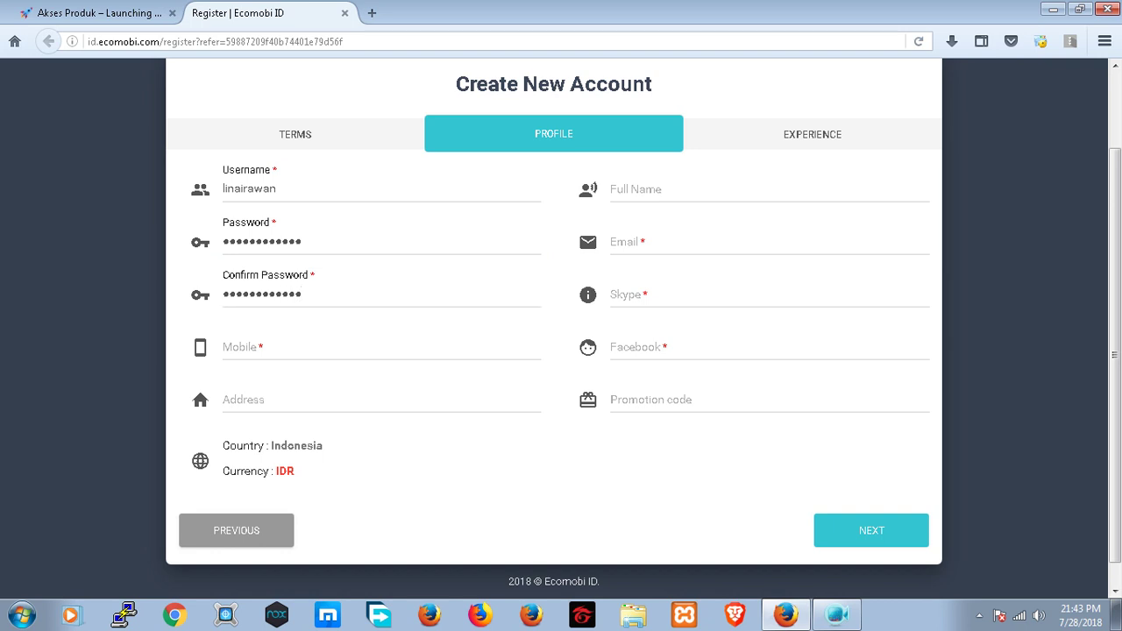
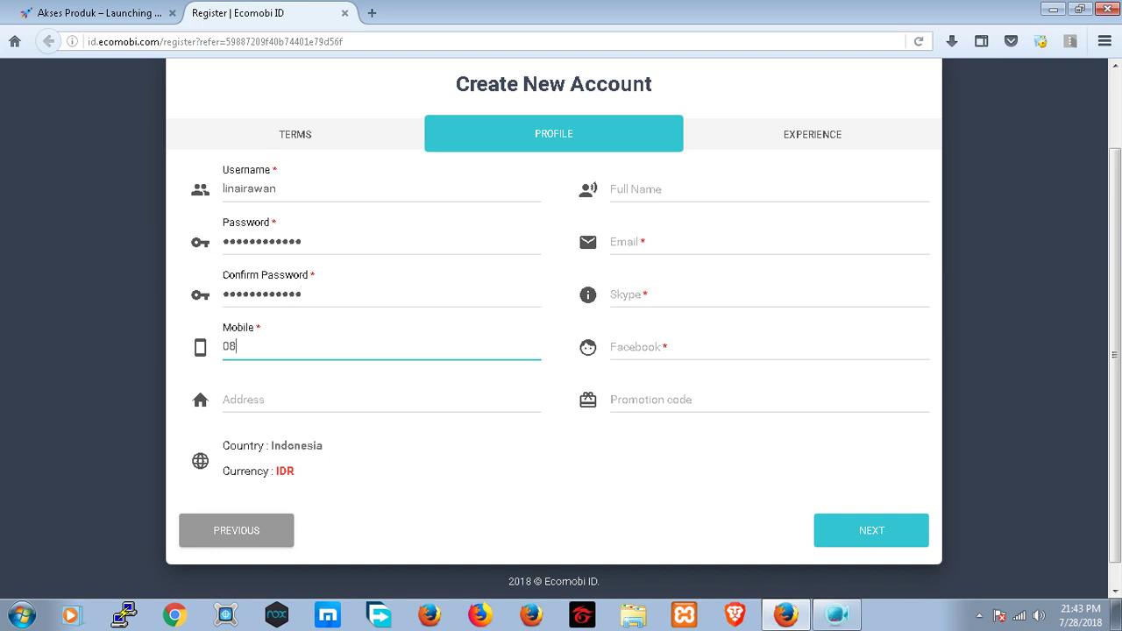
click(263, 400)
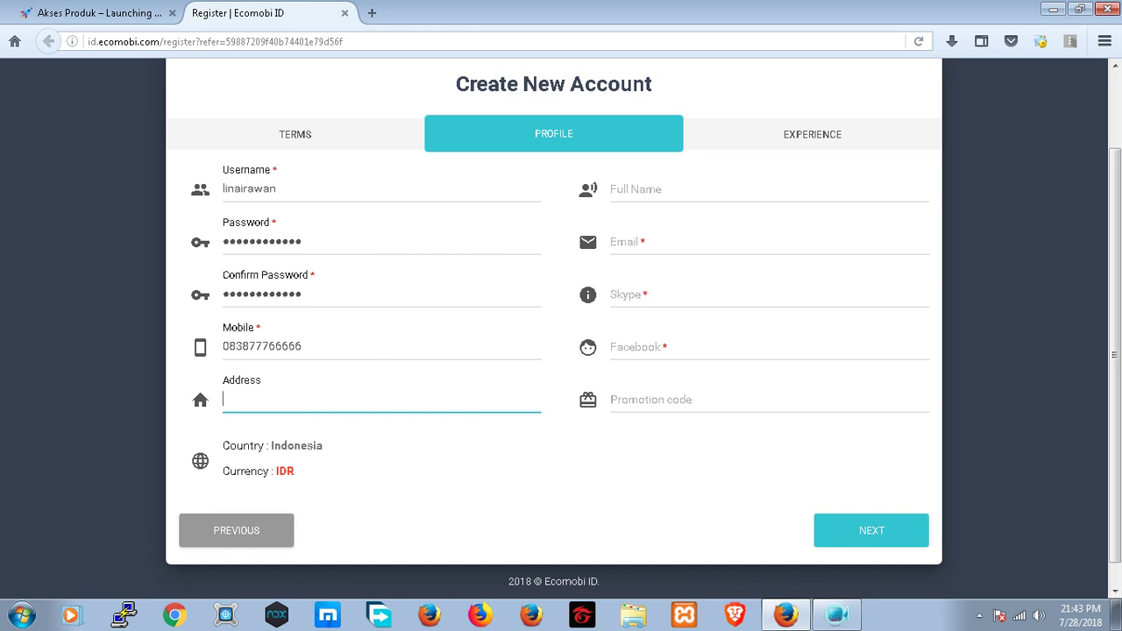
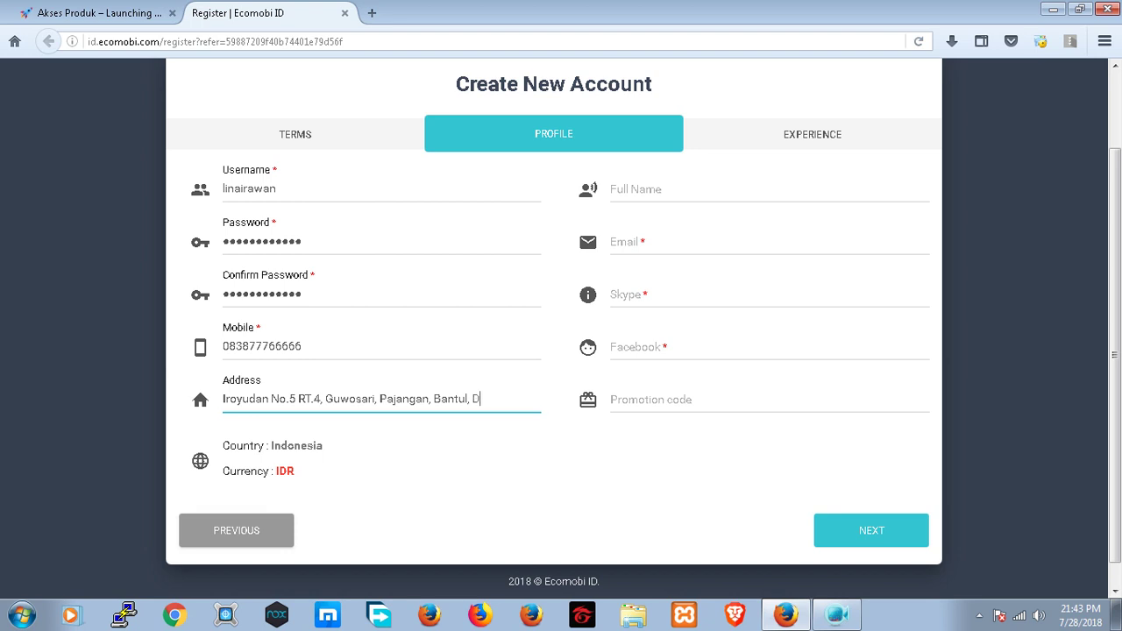
click(611, 188)
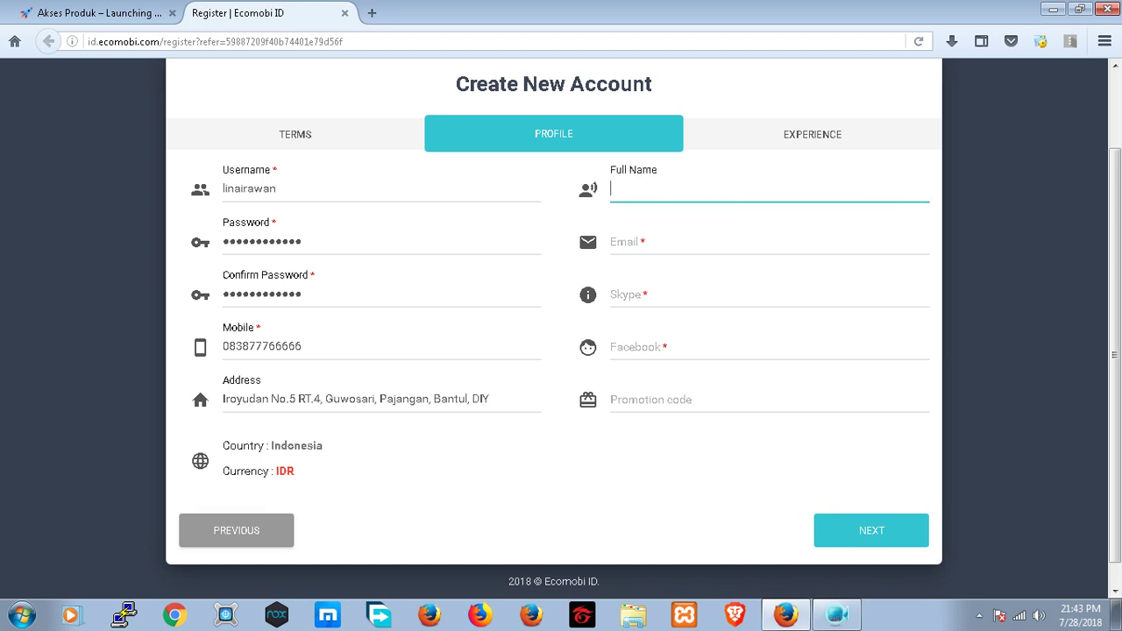
- Enter the account holder's full name and e-mail address in the profile
click(613, 242)
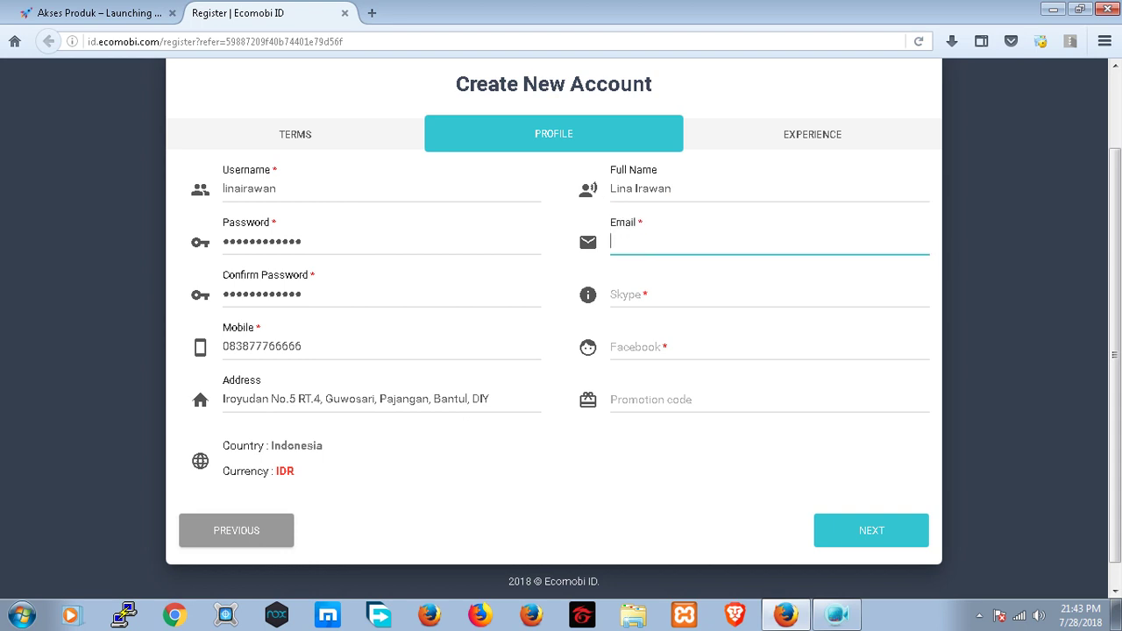
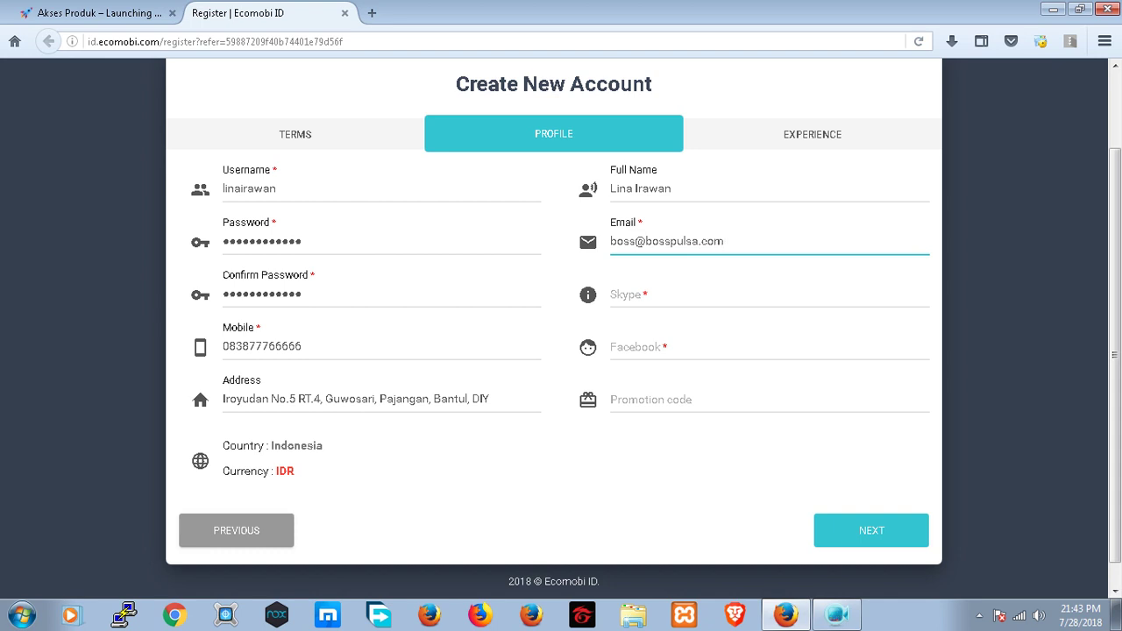
- Add the Skype ID and Facebook profile link, then advance to the Experience step
click(614, 295)
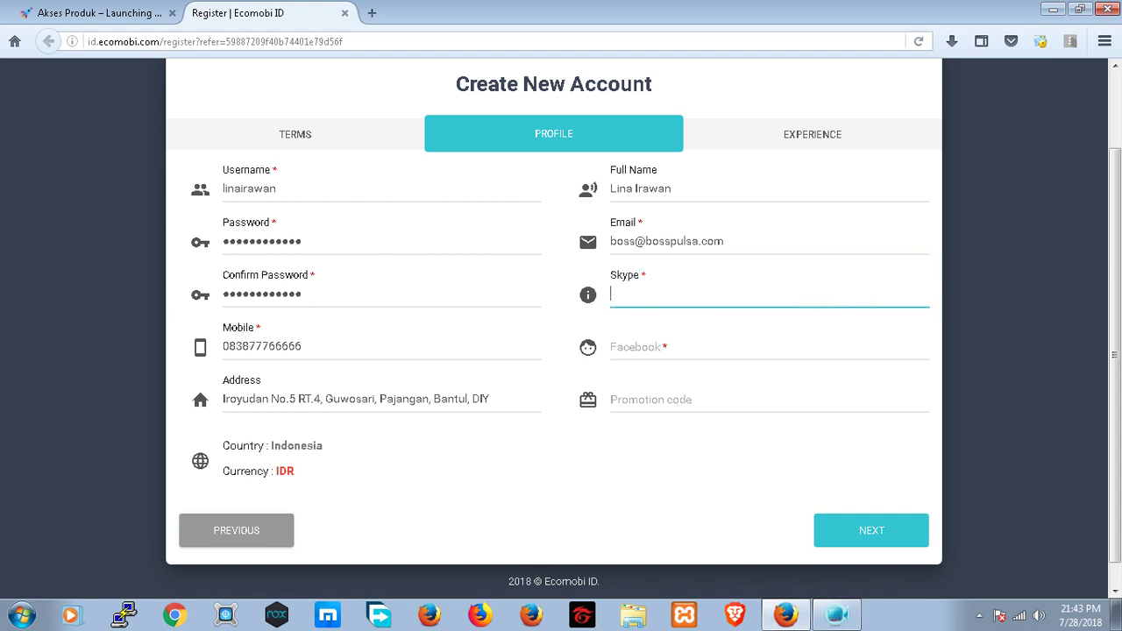
text(bosspulsa.net)
click(614, 346)
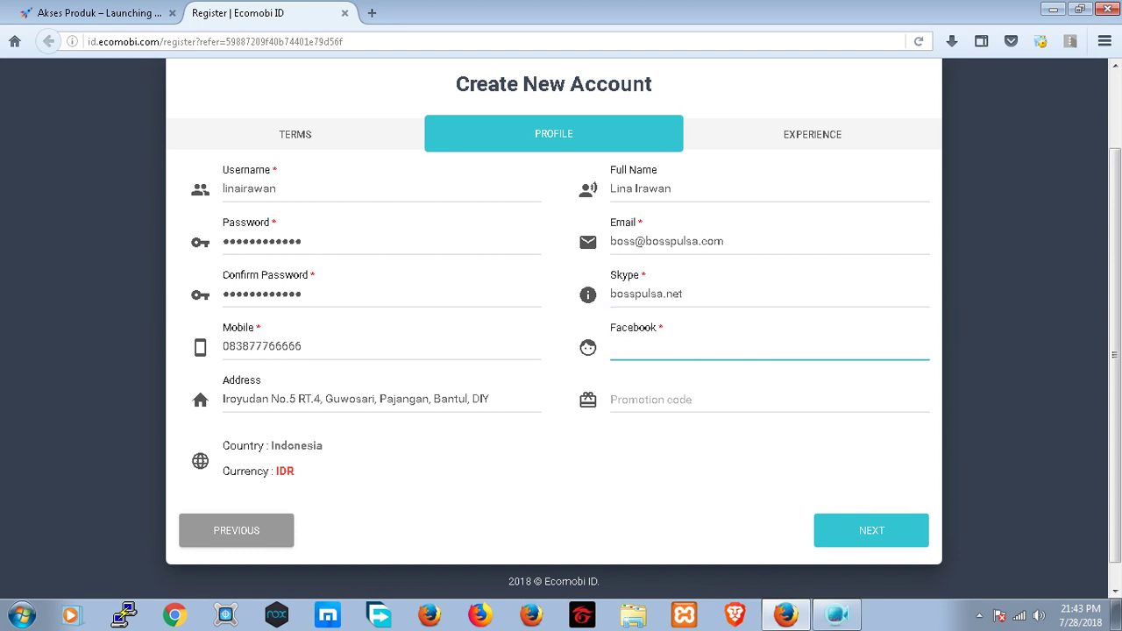
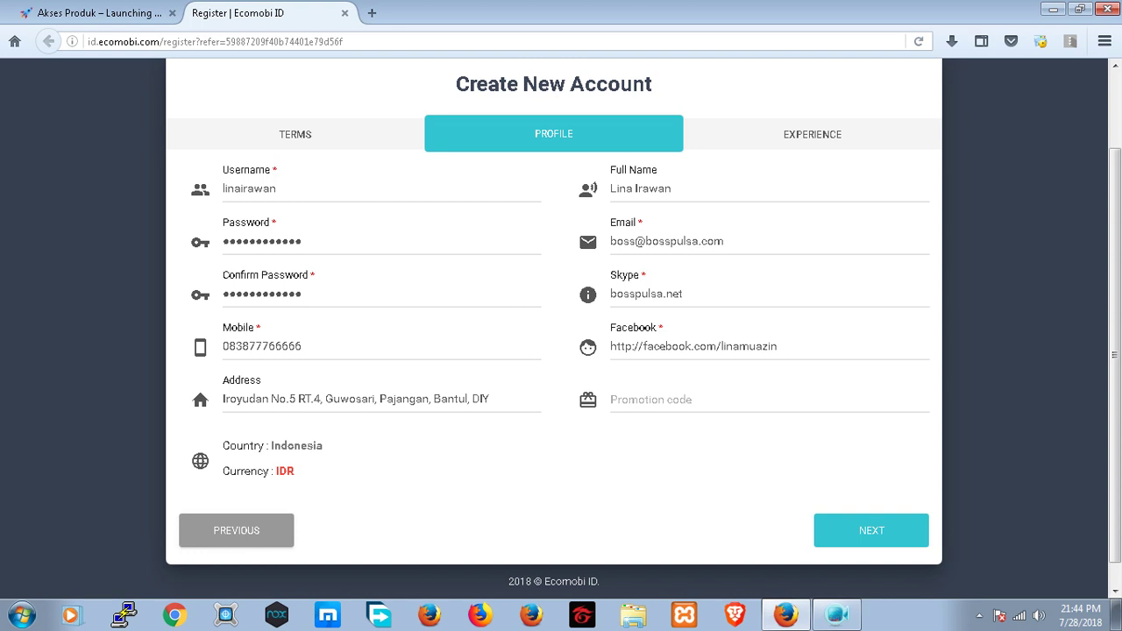
key(Return)
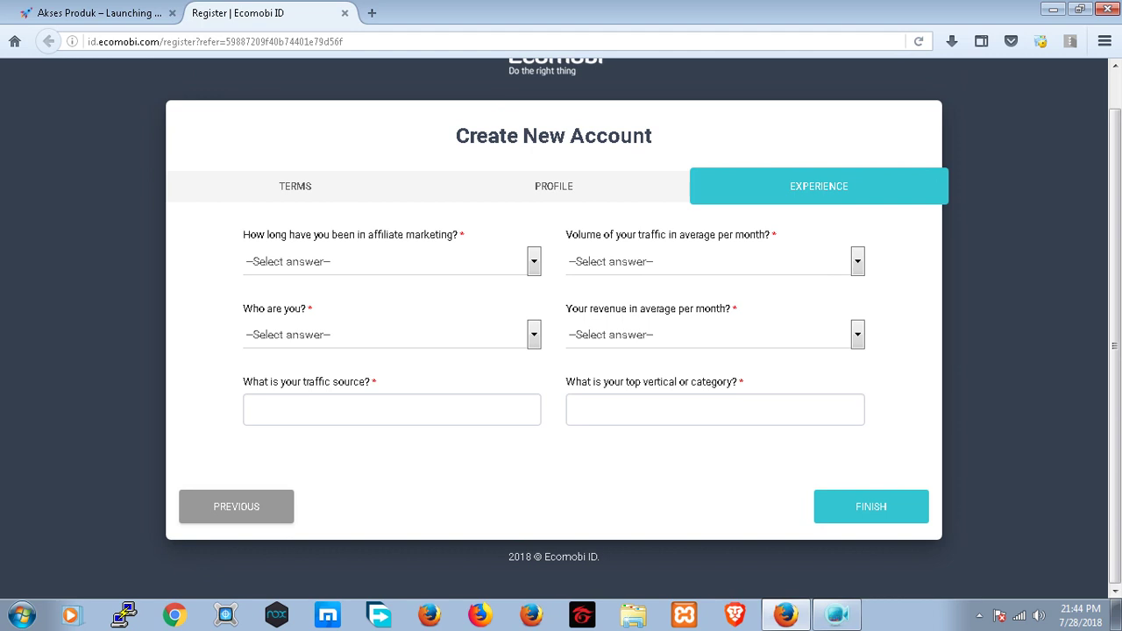
- Answer 0–1 year of affiliate experience and Webmaster for who you are
click(533, 262)
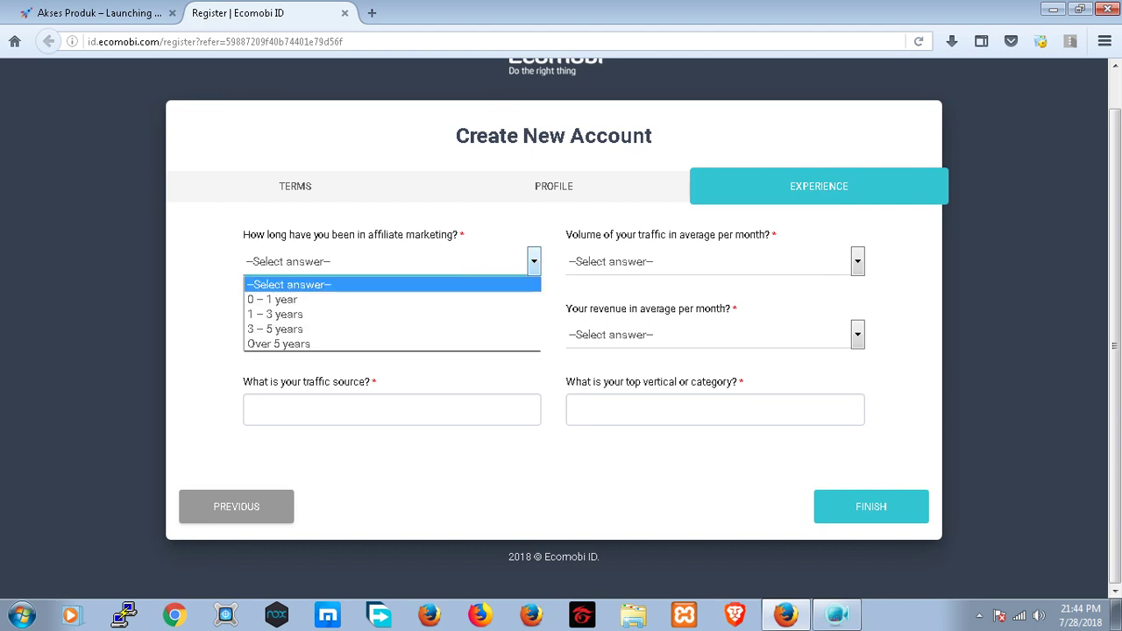
key(Down)
key(Return)
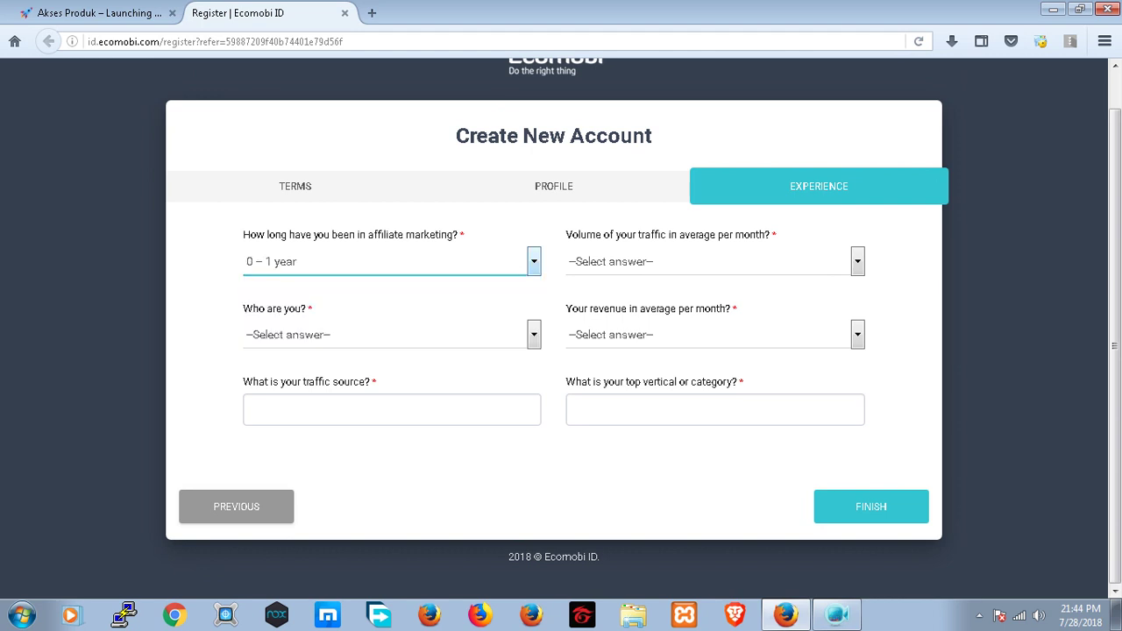
key(Tab)
key(alt+Down)
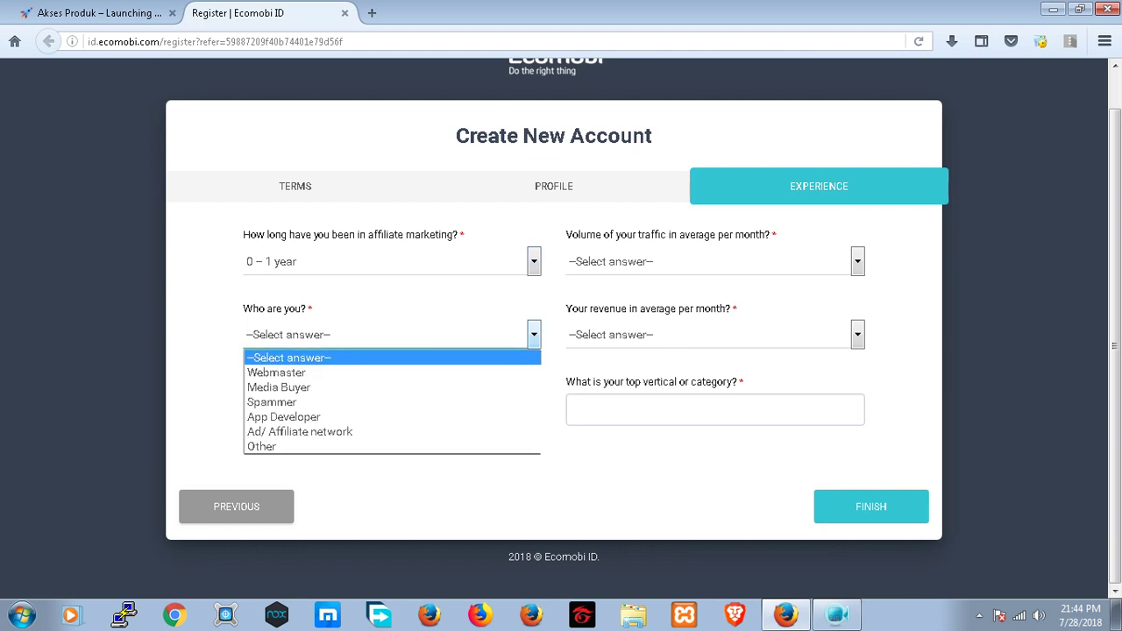
key(Down)
key(Down)
key(Down)
key(Down)
key(Down)
key(Up)
key(Up)
key(Up)
key(Up)
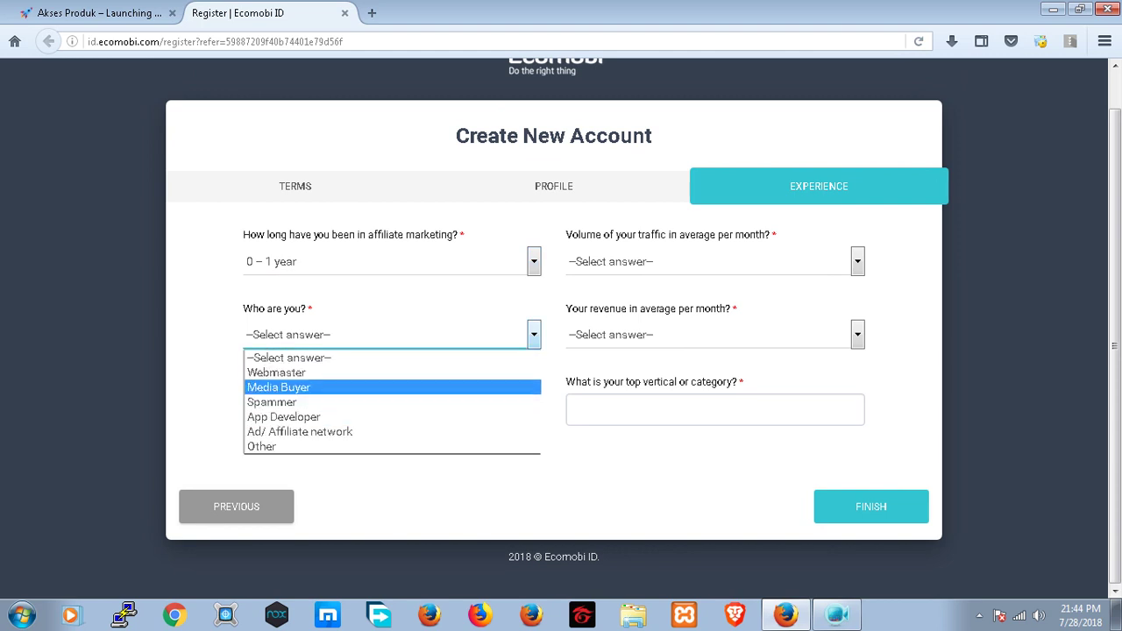
key(Return)
key(Tab)
- Add Search Engines as the traffic source
key(alt+Down)
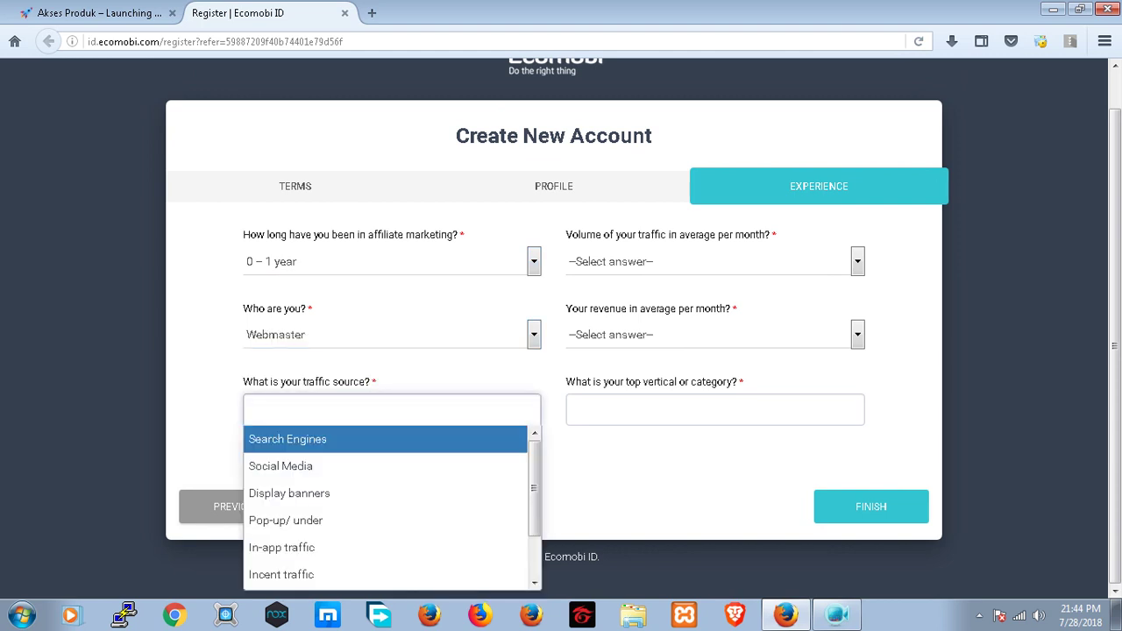
key(Down)
key(Down)
key(Down)
key(Down)
key(Up)
key(Up)
key(Up)
key(Up)
key(Down)
key(Down)
key(Down)
key(Down)
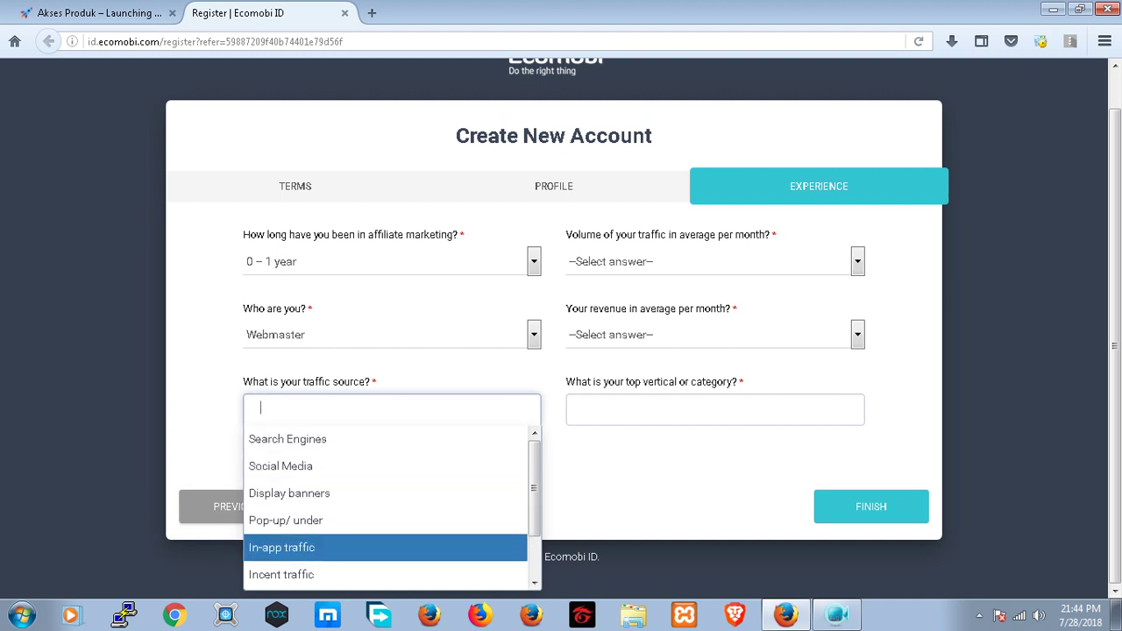
scroll(554, 351, up, 1)
key(Down)
key(Escape)
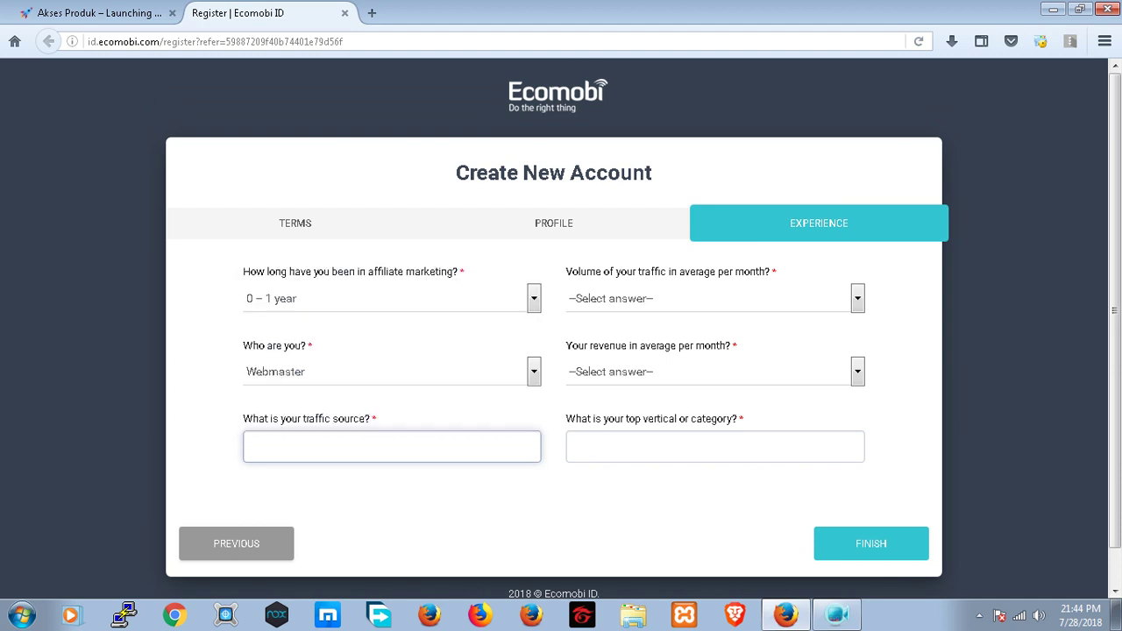
key(Down)
key(Down)
key(Down)
key(Down)
key(Up)
key(Up)
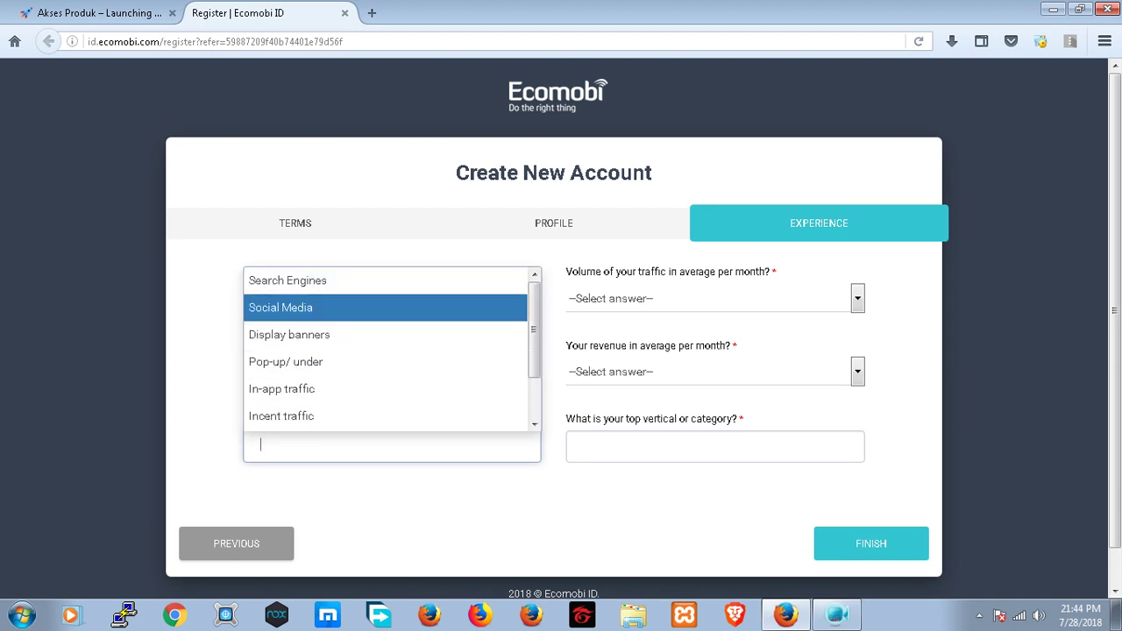
key(Up)
key(Return)
- Set monthly traffic to 0–10,000 clicks and revenue to Less than $1000
key(Tab)
key(alt+Down)
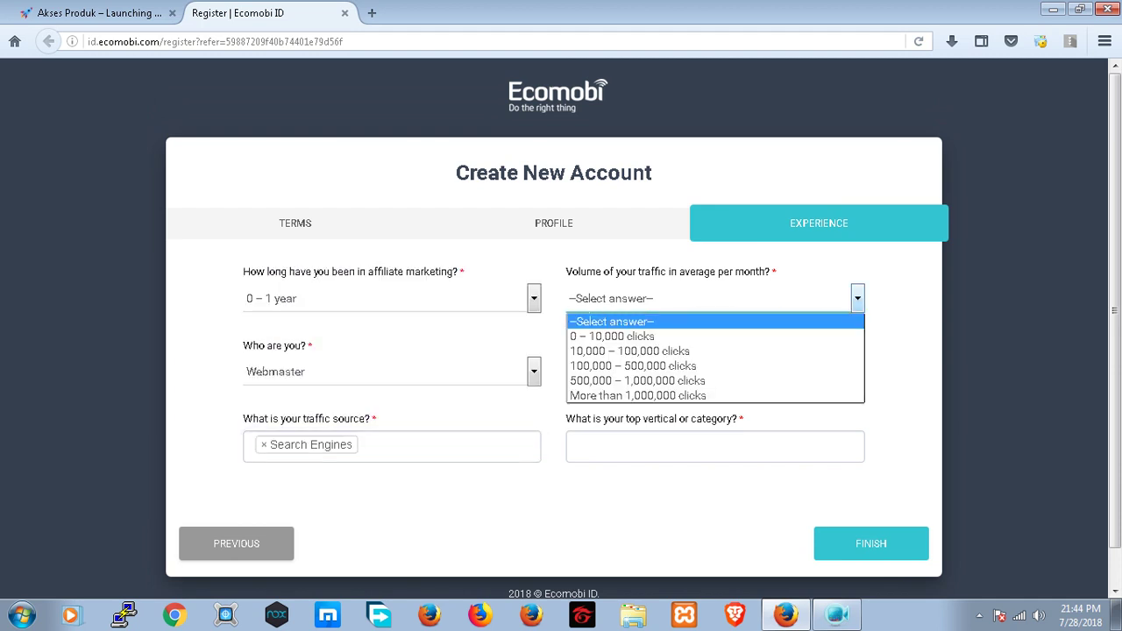
key(Down)
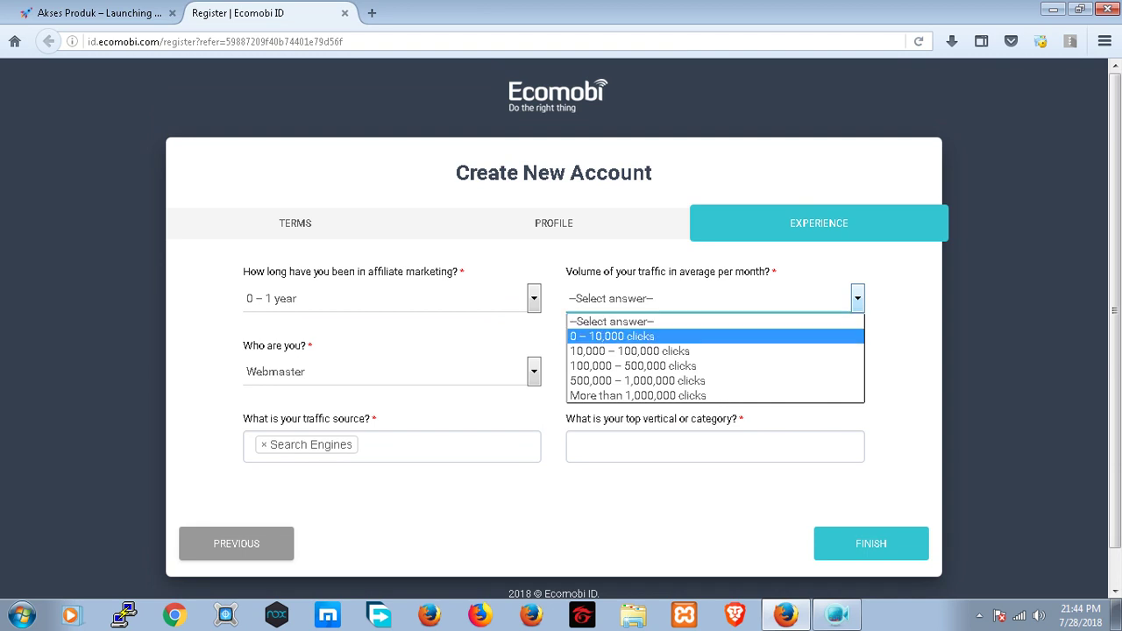
key(Return)
key(Tab)
key(alt+Down)
key(Down)
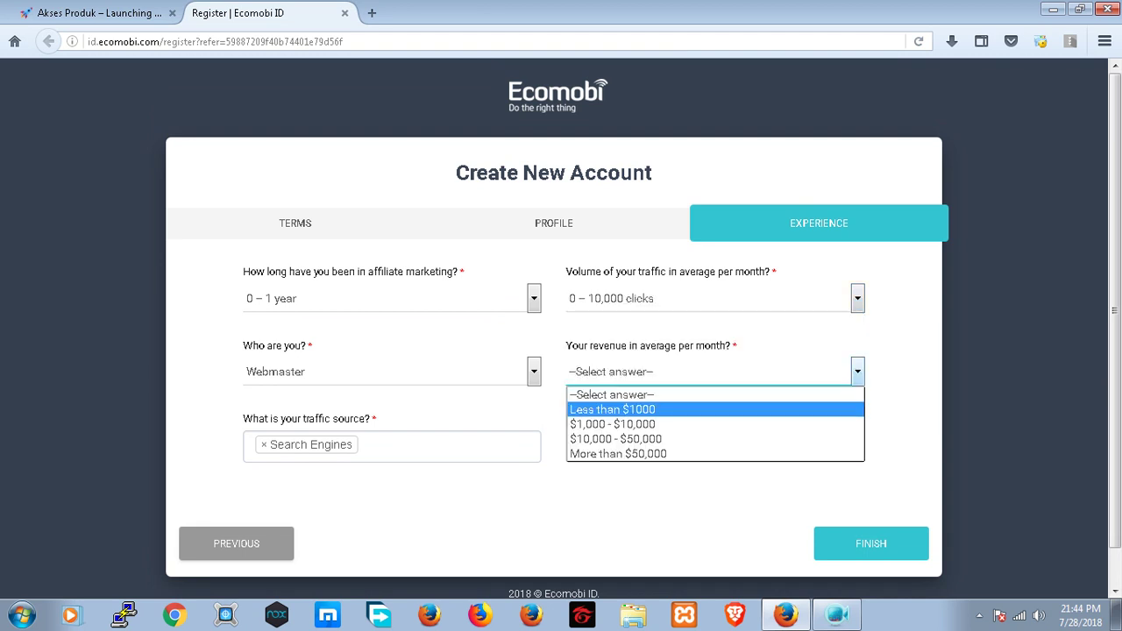
key(Return)
- Choose Other as the top category and submit the registration with FINISH
key(Tab)
key(Down)
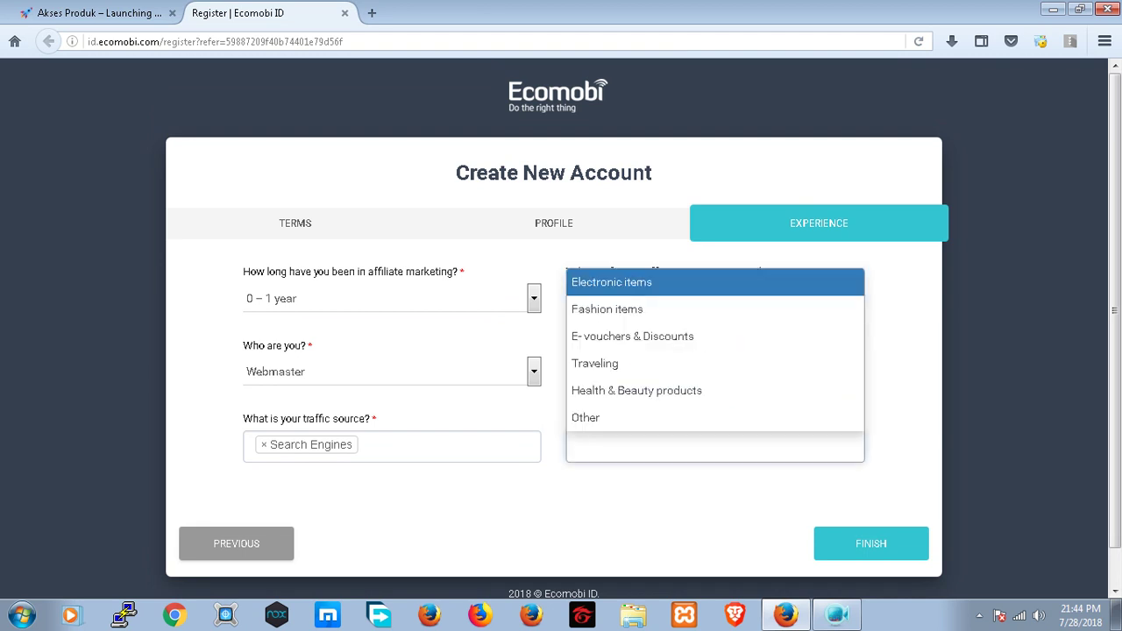
key(Down)
key(Down)
key(Up)
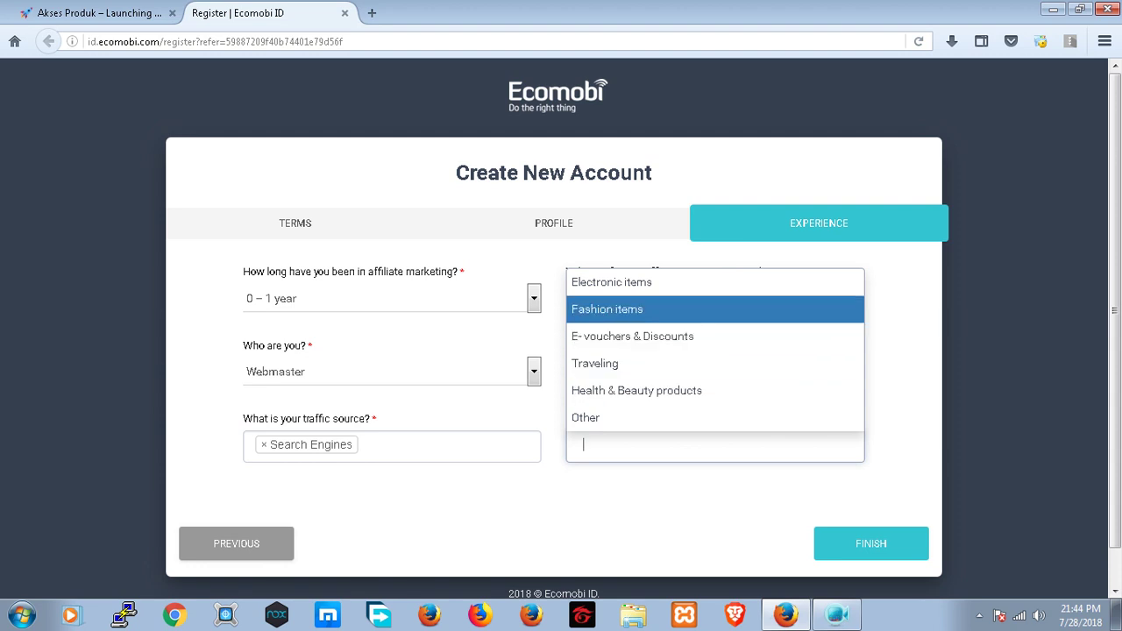
key(Down)
key(Down)
key(Down)
key(Up)
key(Down)
key(Down)
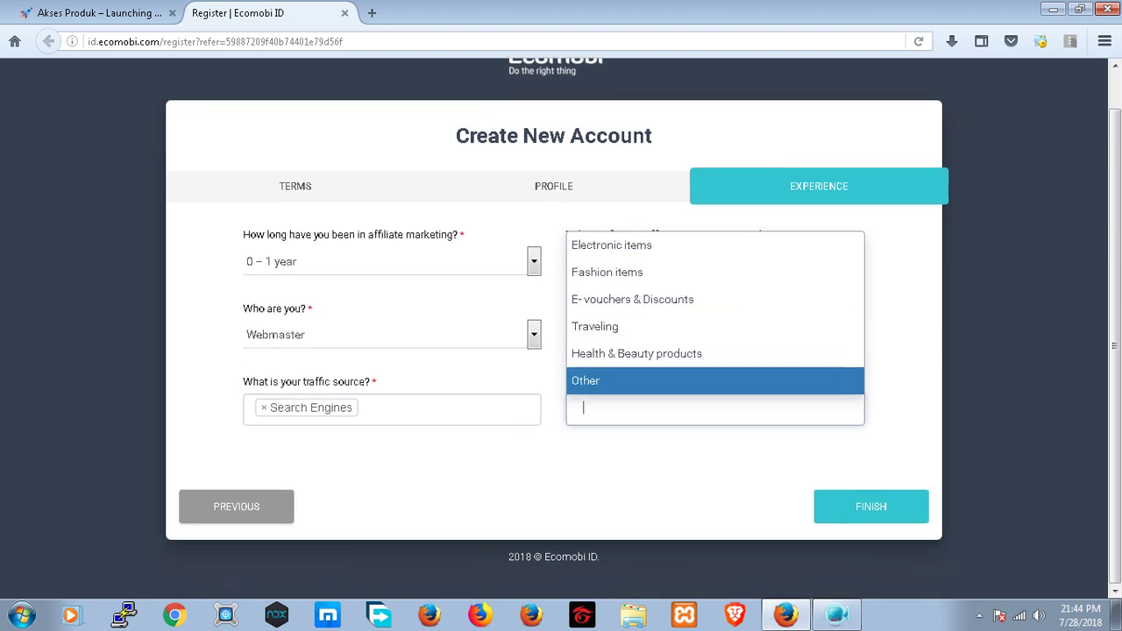
key(Return)
key(Tab)
key(Return)
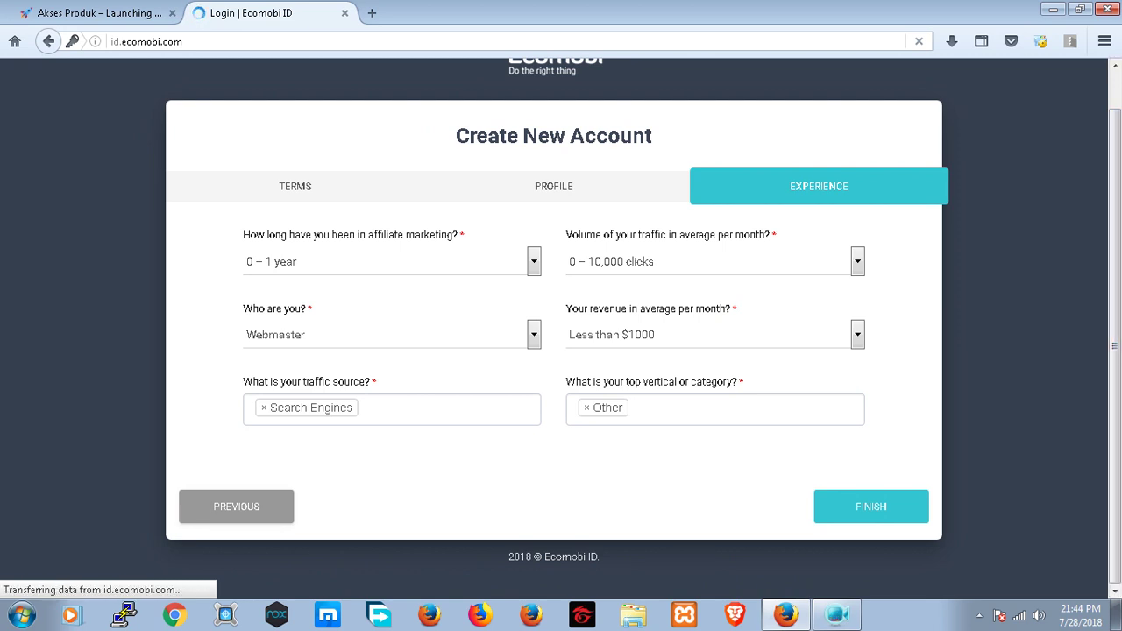
- Switch to the Akses Produk list and open NKRISPOT's Blanja Suite post
key(ctrl+Tab)
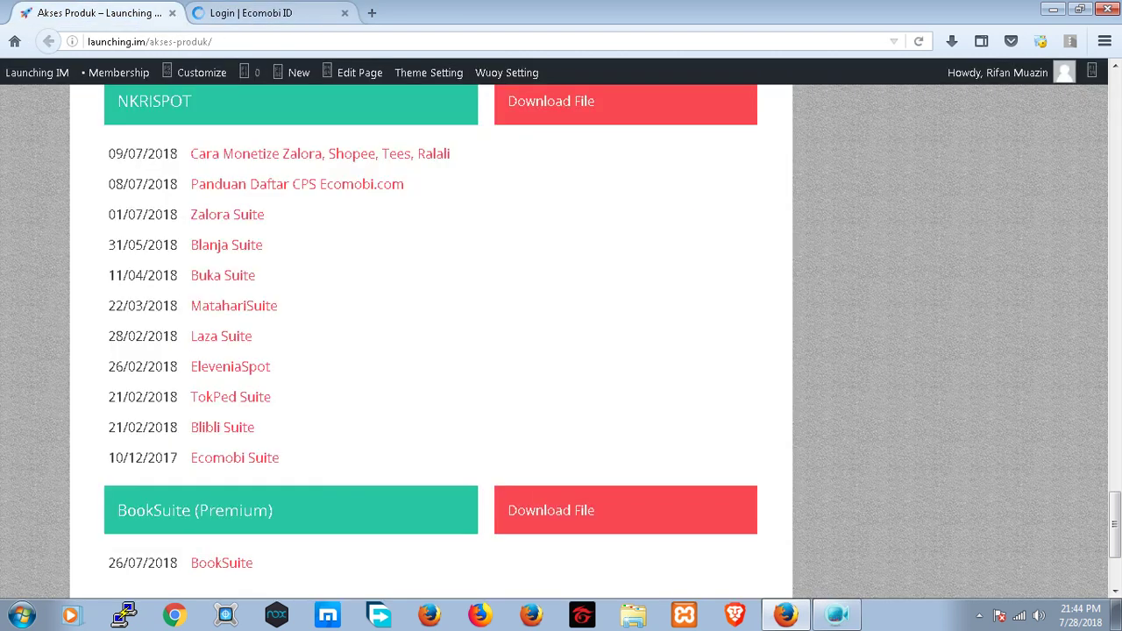
key(ctrl+Tab)
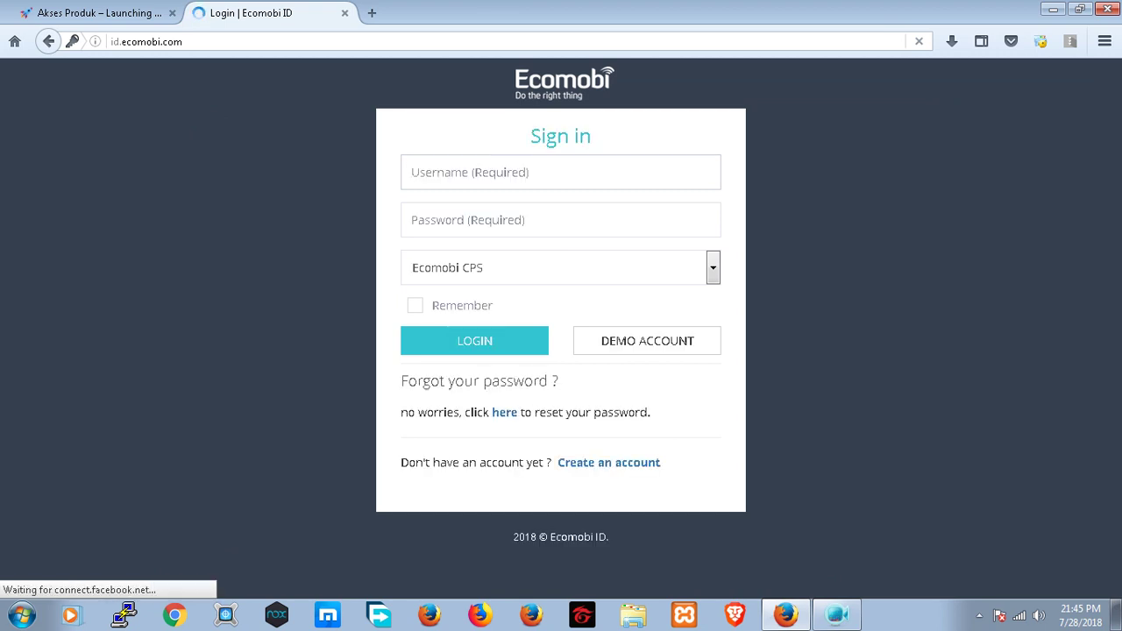
key(ctrl+Tab)
scroll(430, 342, up, 4)
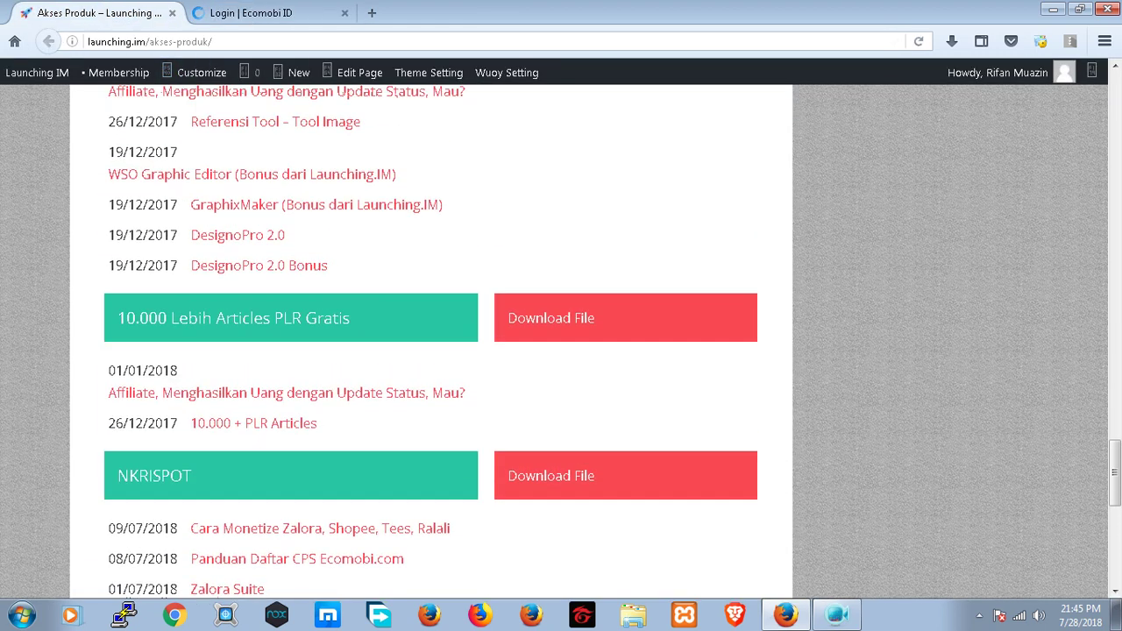
scroll(429, 341, down, 6)
scroll(429, 342, up, 4)
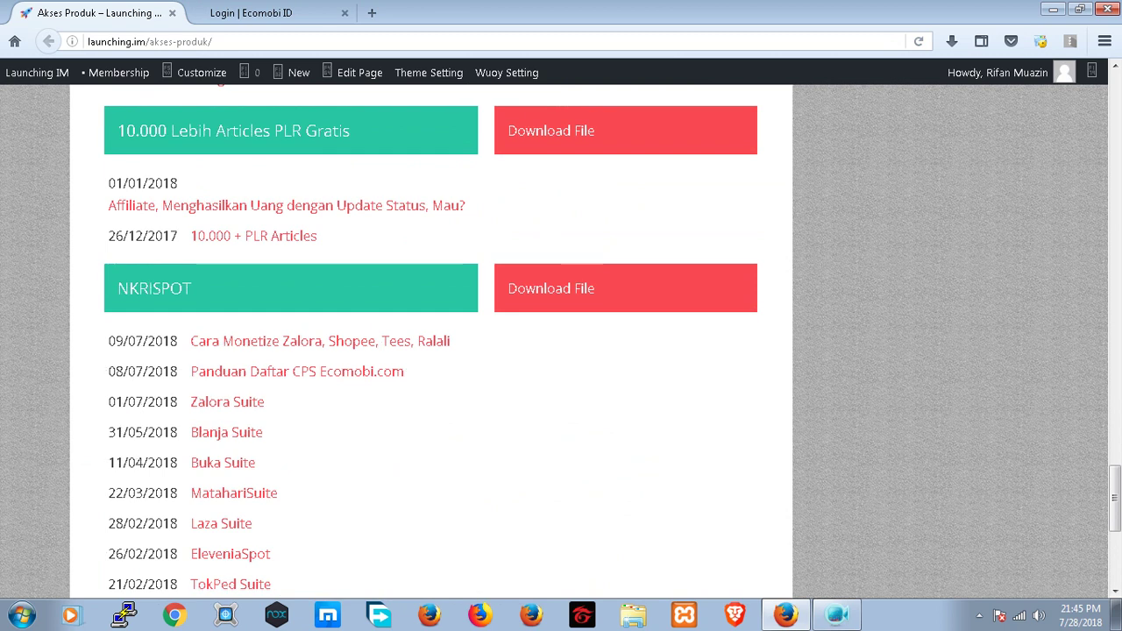
scroll(429, 342, down, 2)
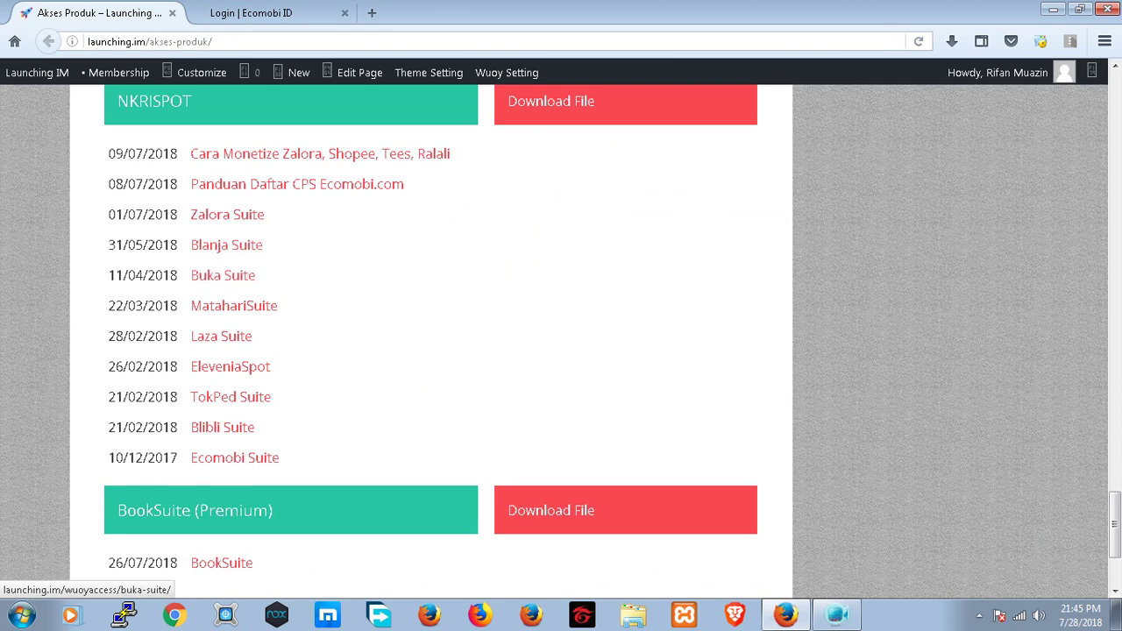
click(227, 244)
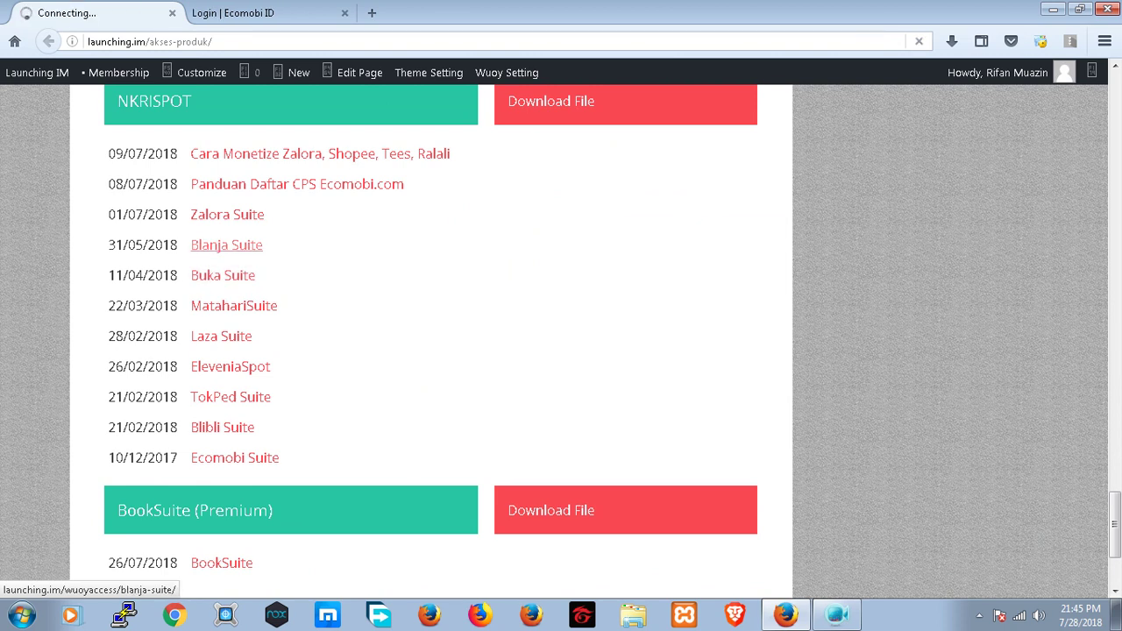
- Log in to Ecomobi CPS with the registered username and password, ticking Remember
key(ctrl+Tab)
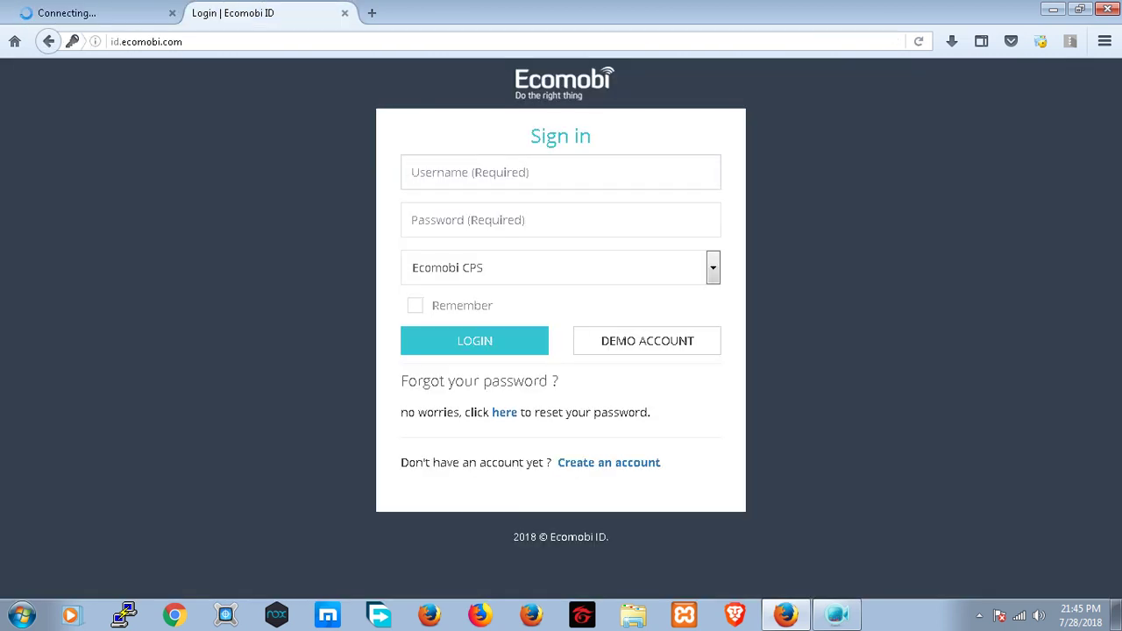
key(Down)
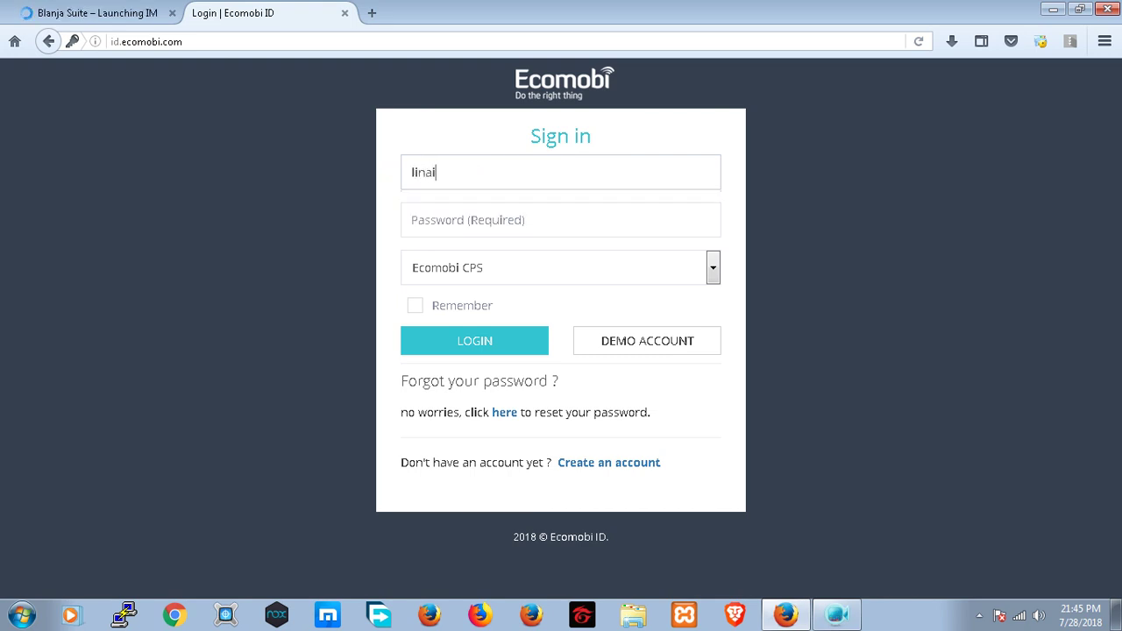
key(Tab)
text(****)
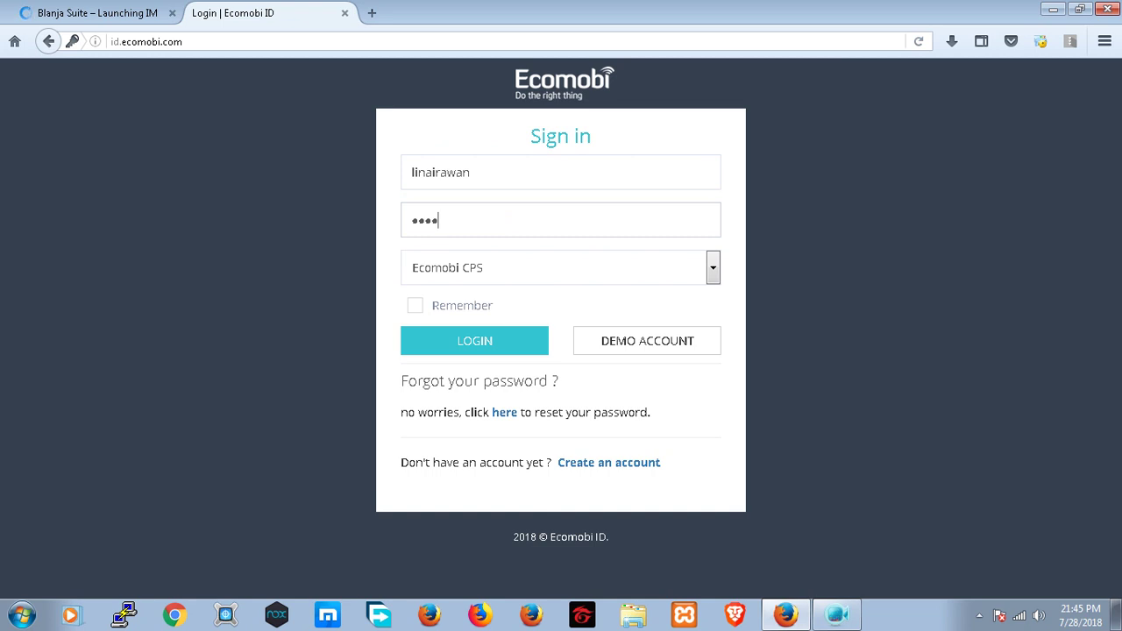
text(********)
key(Tab)
key(Tab)
key(space)
key(Tab)
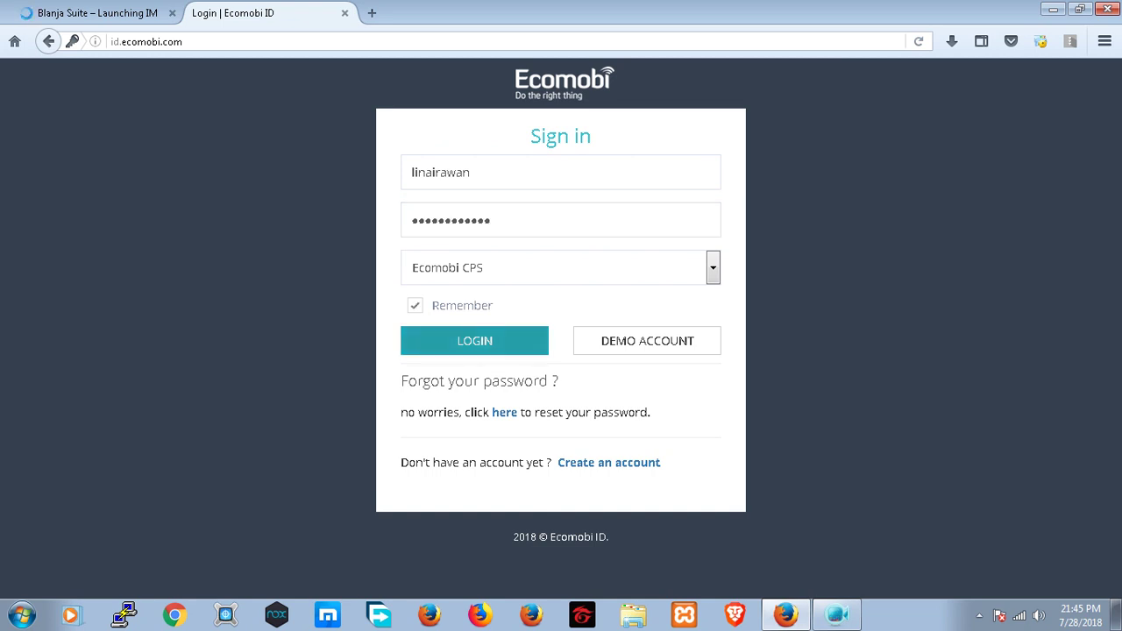
key(Return)
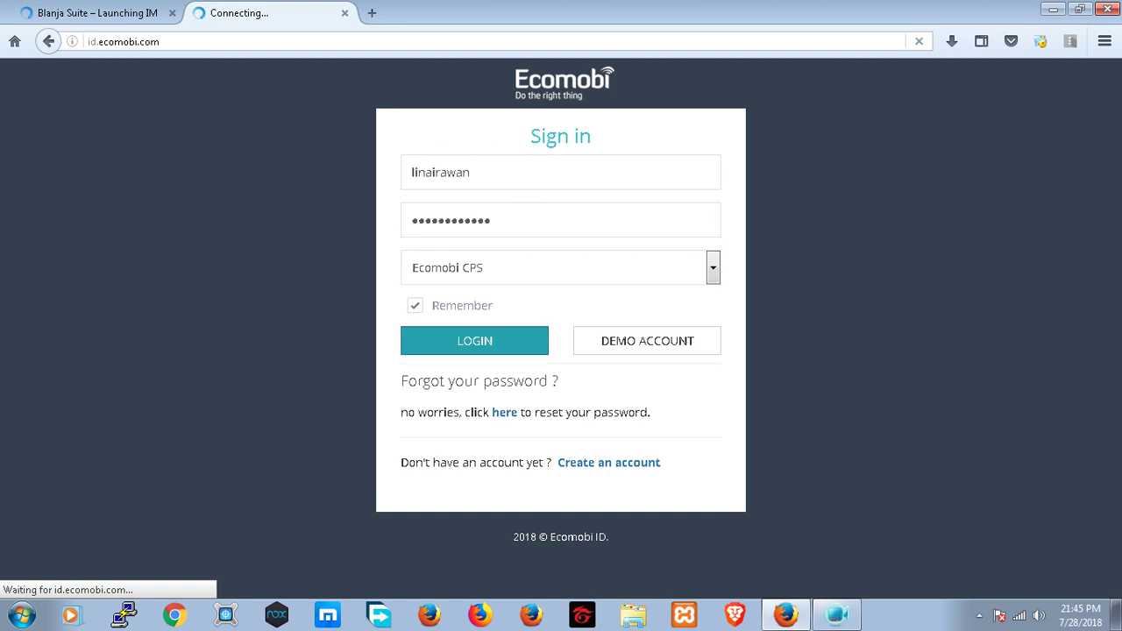
key(ctrl+Tab)
key(ctrl+Tab)
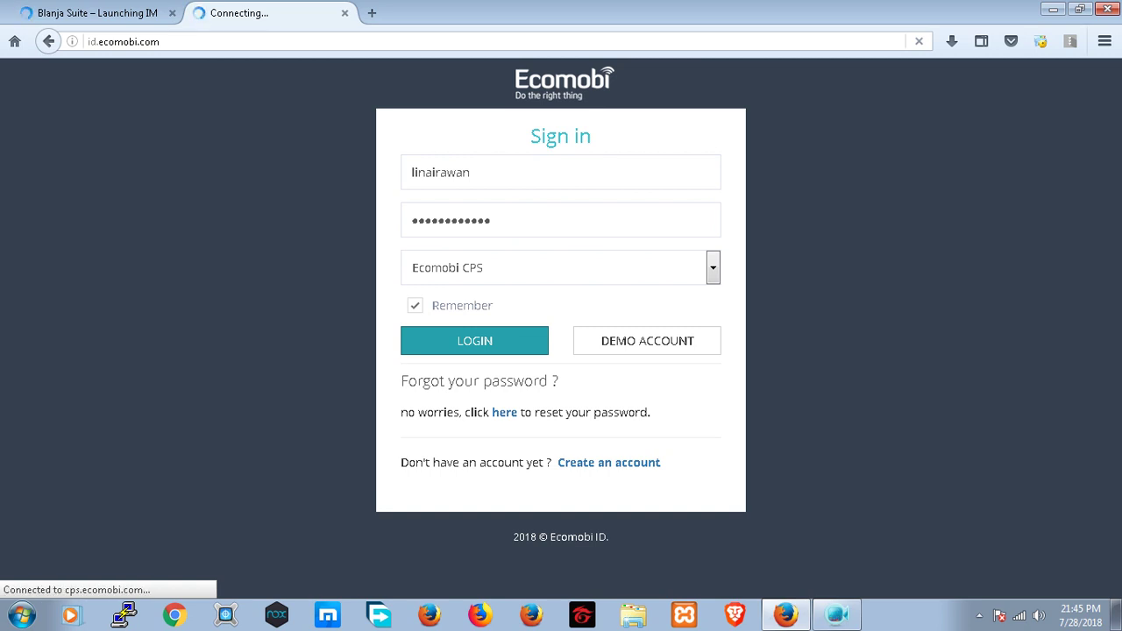
key(ctrl+Tab)
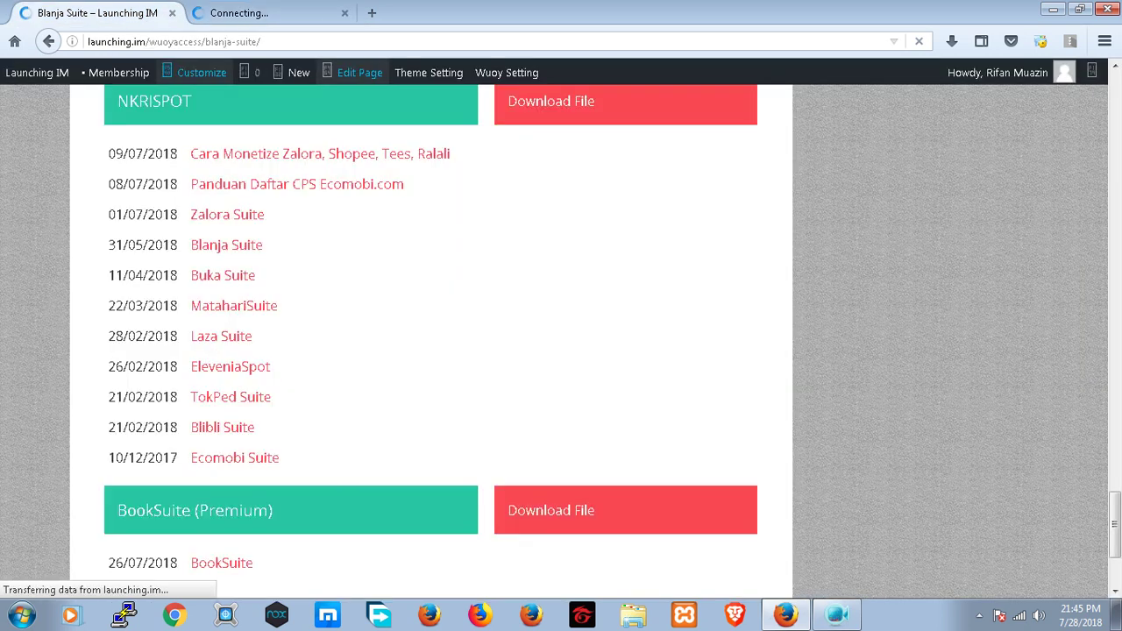
key(ctrl+Tab)
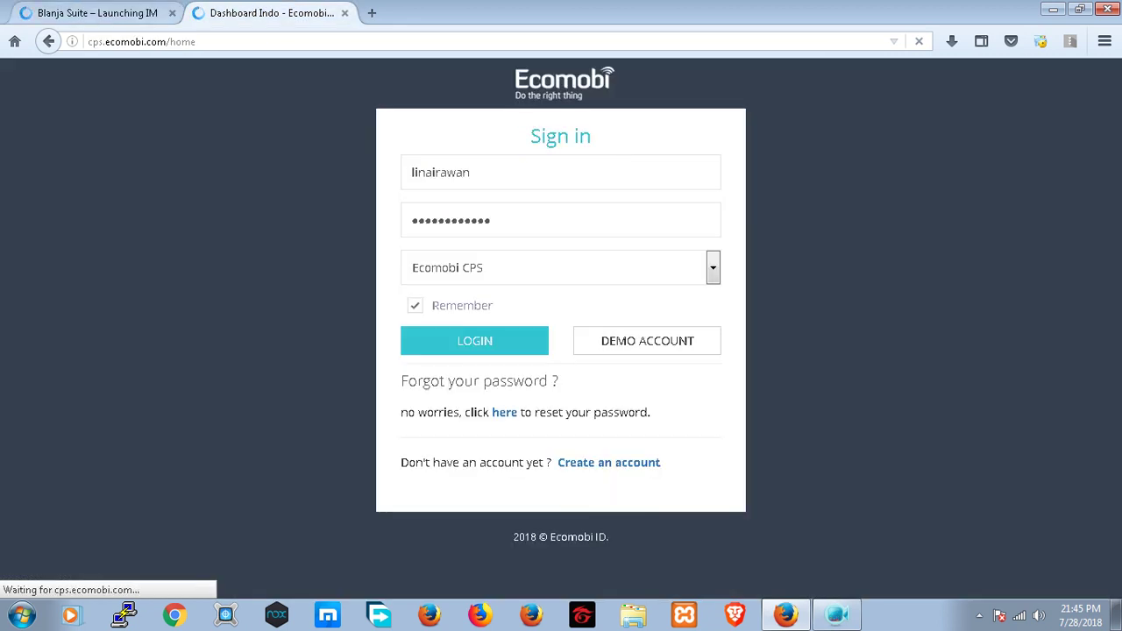
key(ctrl+Tab)
key(ctrl+Tab)
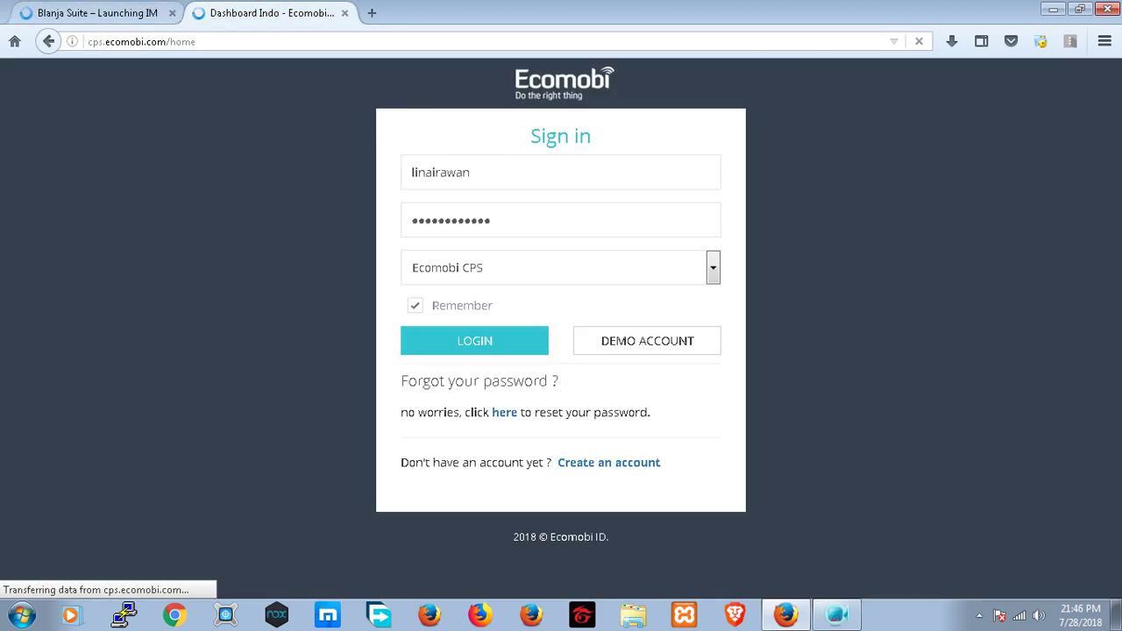
key(ctrl+Tab)
scroll(561, 342, up, 10)
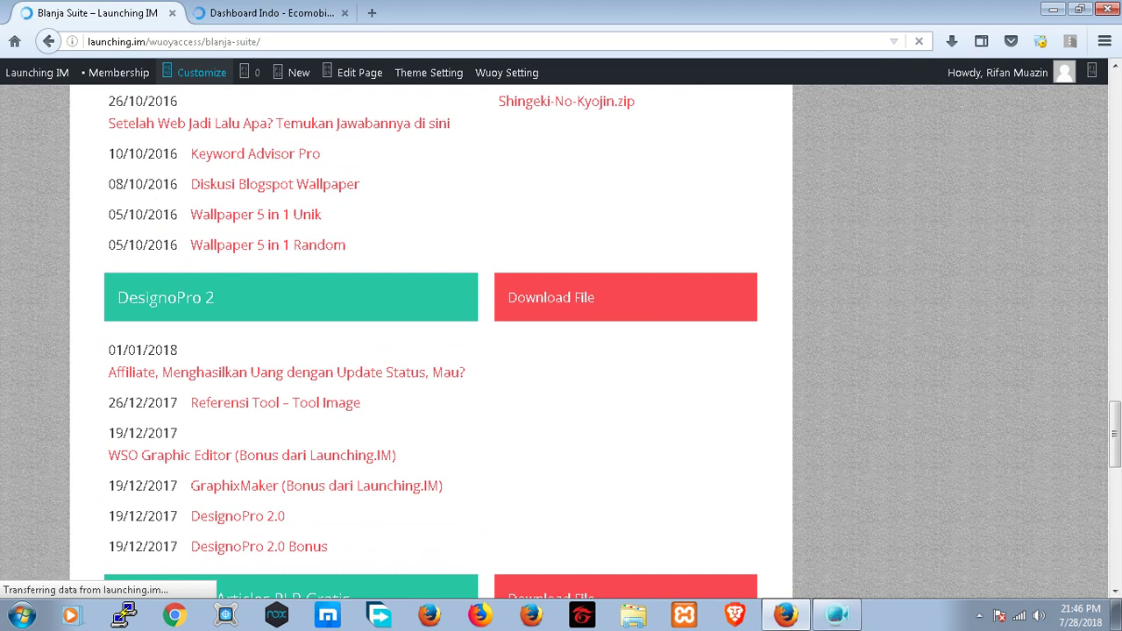
scroll(561, 342, down, 10)
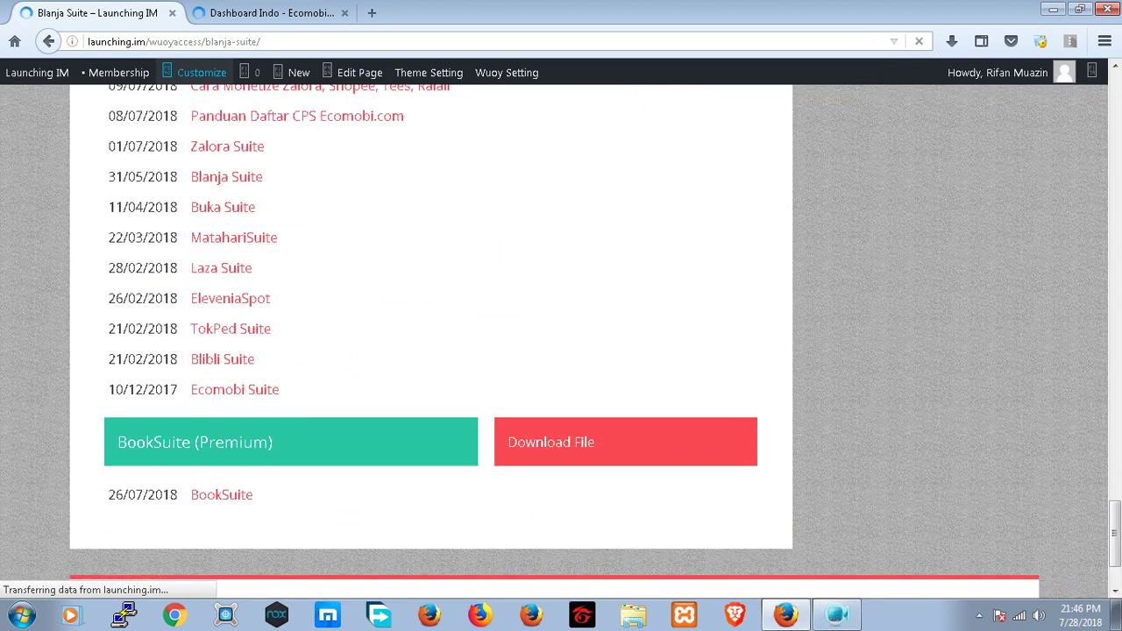
scroll(561, 342, up, 2)
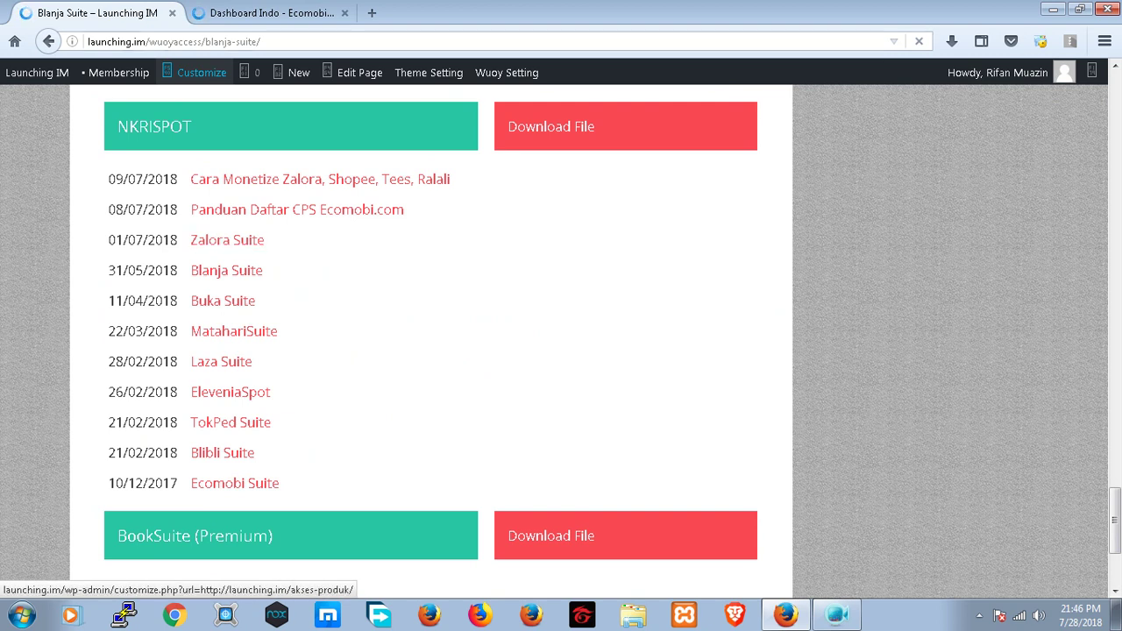
key(ctrl+Tab)
key(ctrl+shift+Tab)
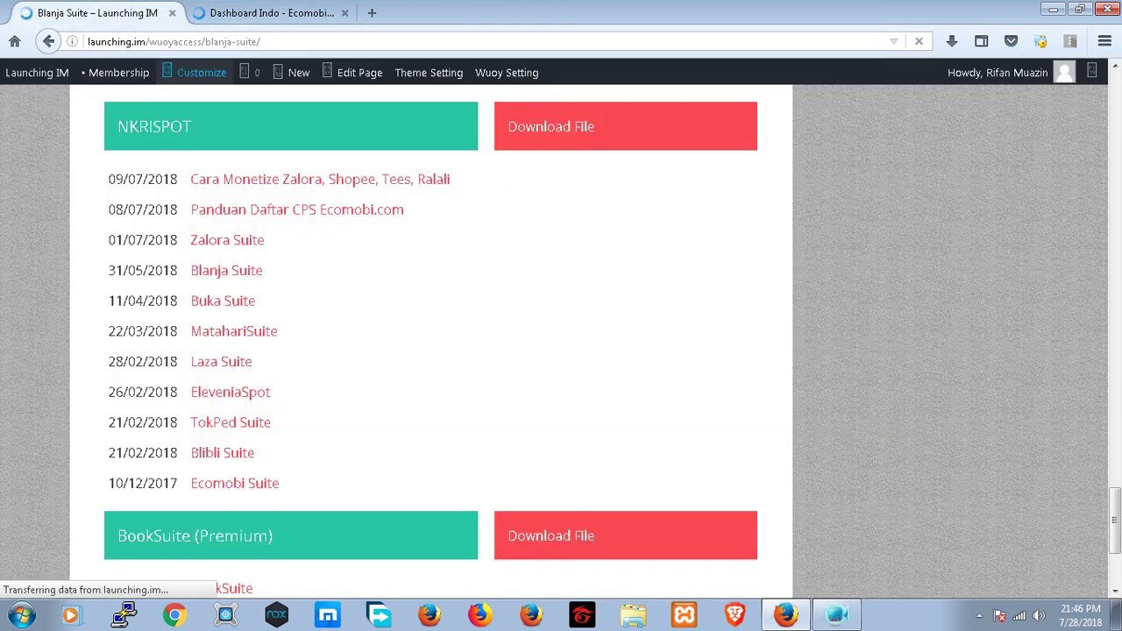
key(ctrl+Tab)
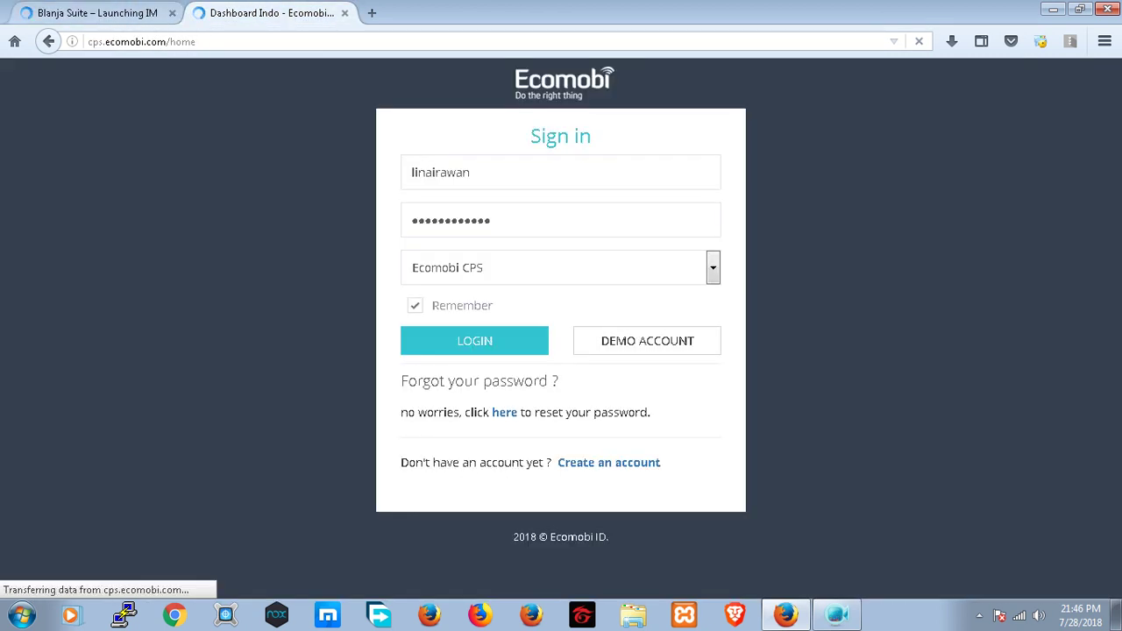
key(ctrl+shift+Tab)
key(ctrl+Tab)
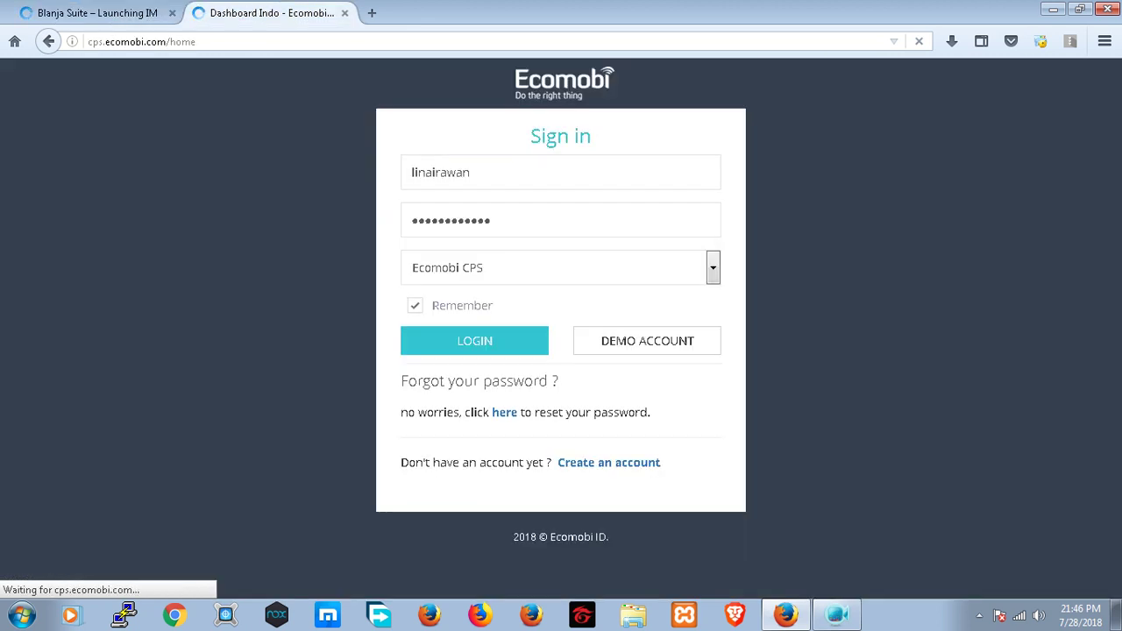
key(ctrl+shift+Tab)
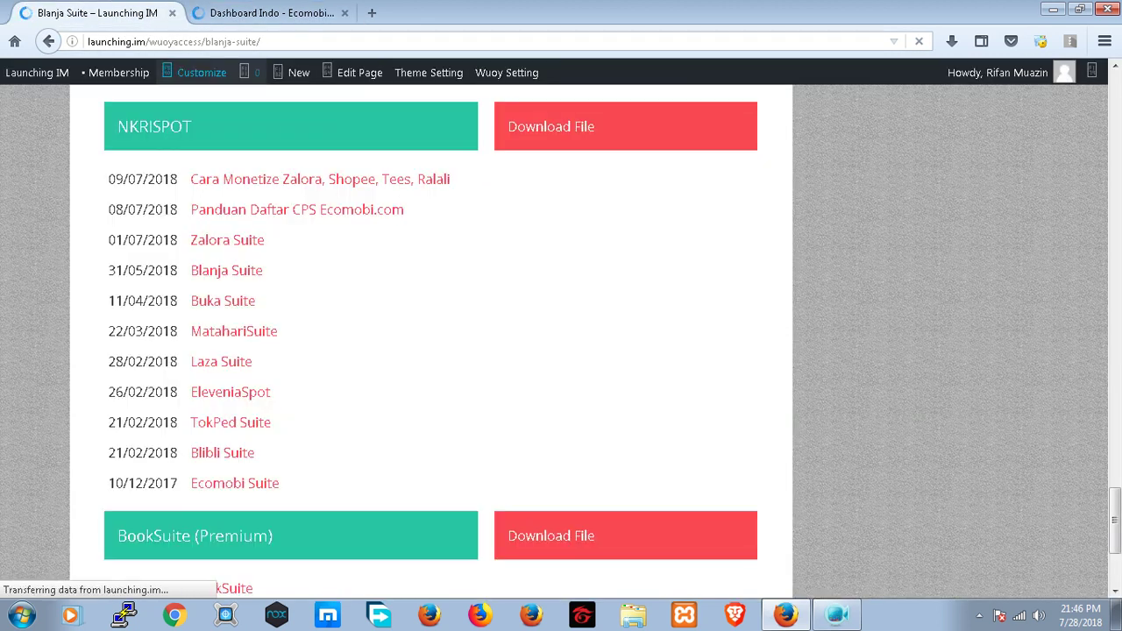
key(ctrl+Tab)
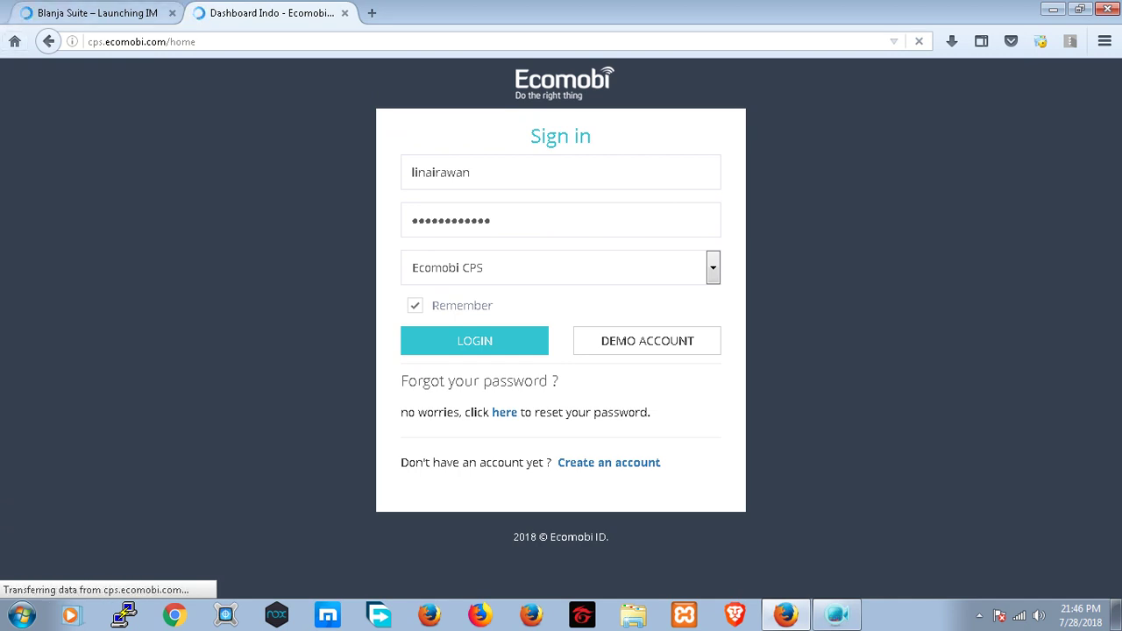
key(ctrl+shift+Tab)
key(ctrl+Tab)
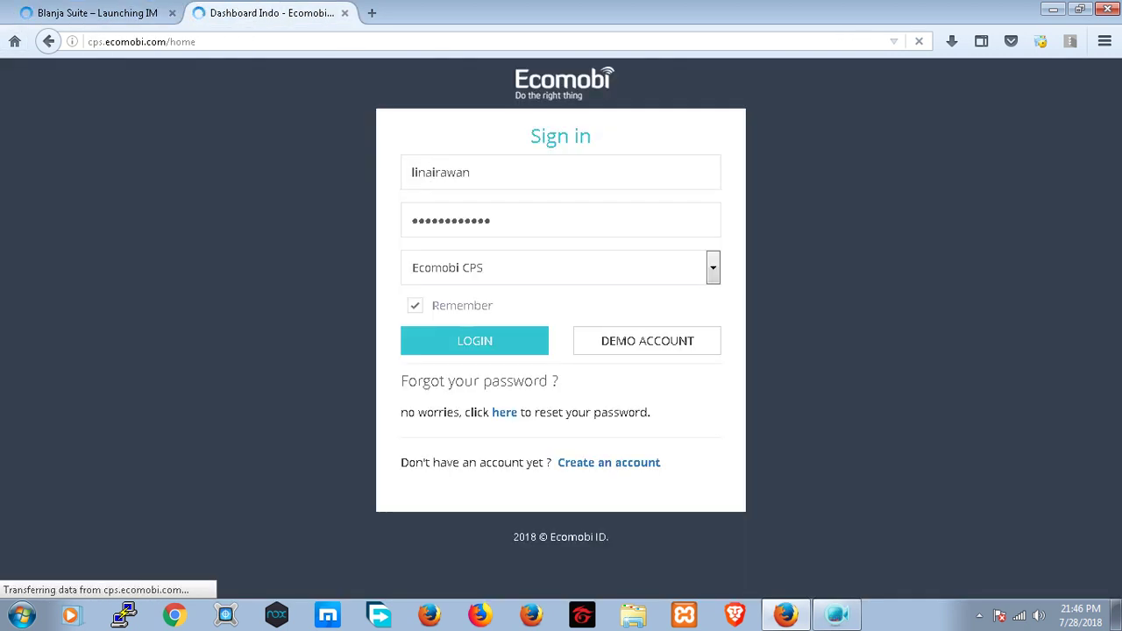
key(ctrl+shift+Tab)
key(ctrl+Tab)
key(ctrl+shift+Tab)
key(ctrl+Tab)
key(ctrl+shift+Tab)
key(ctrl+Tab)
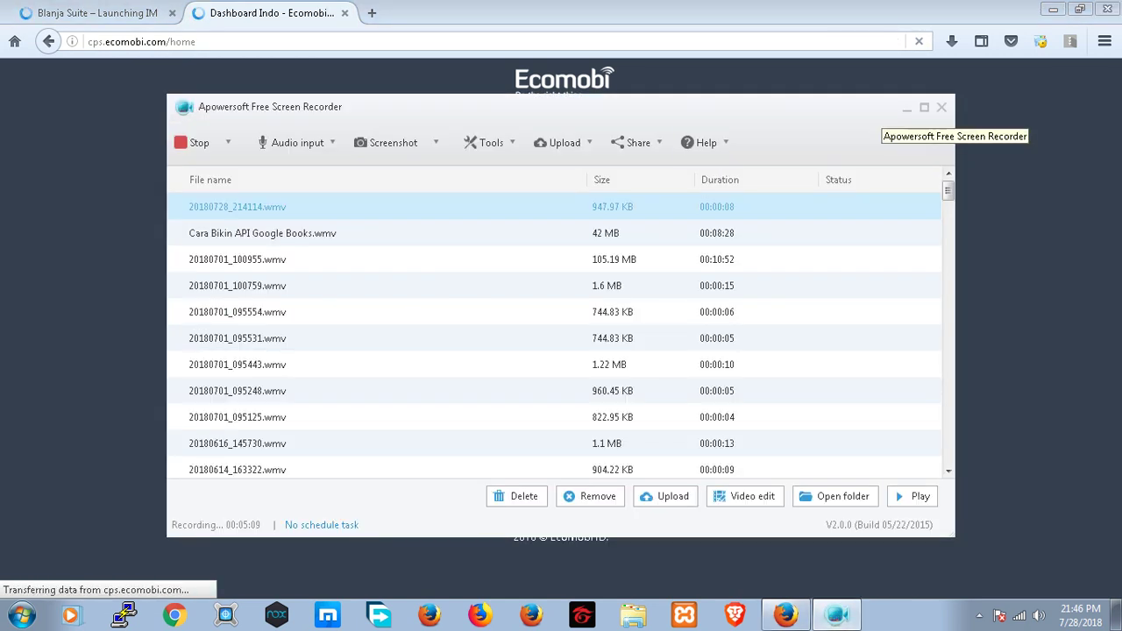
- End the Apowersoft screen recording with the Ctrl+F7 Stop hotkey
click(906, 108)
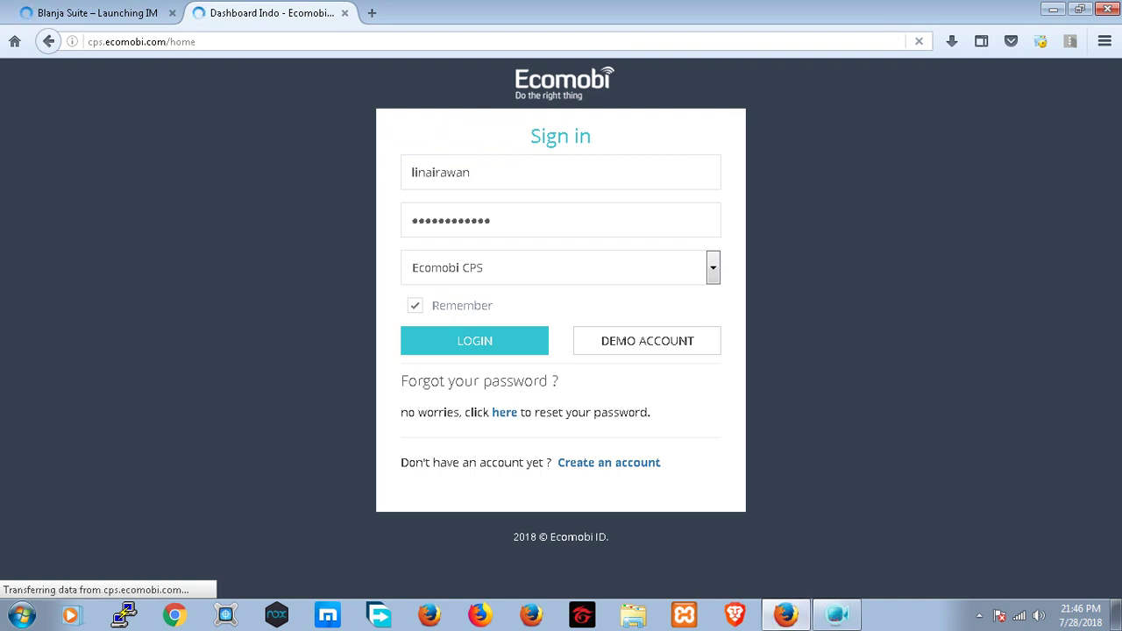
key(alt+Tab)
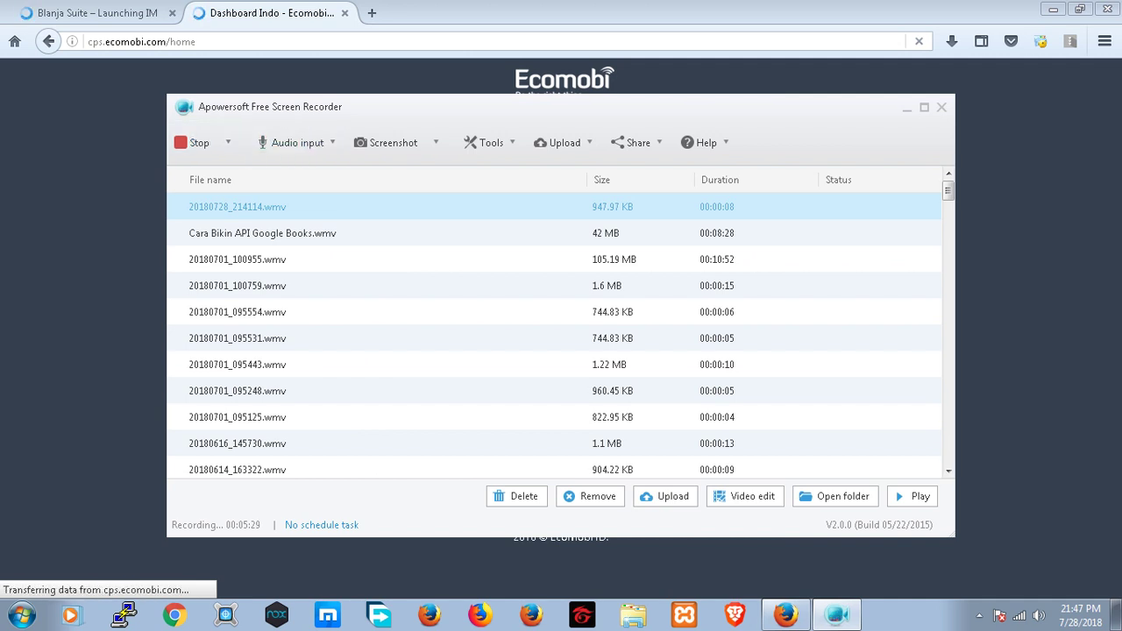
key(alt+Tab)
key(ctrl+Tab)
key(ctrl+Tab)
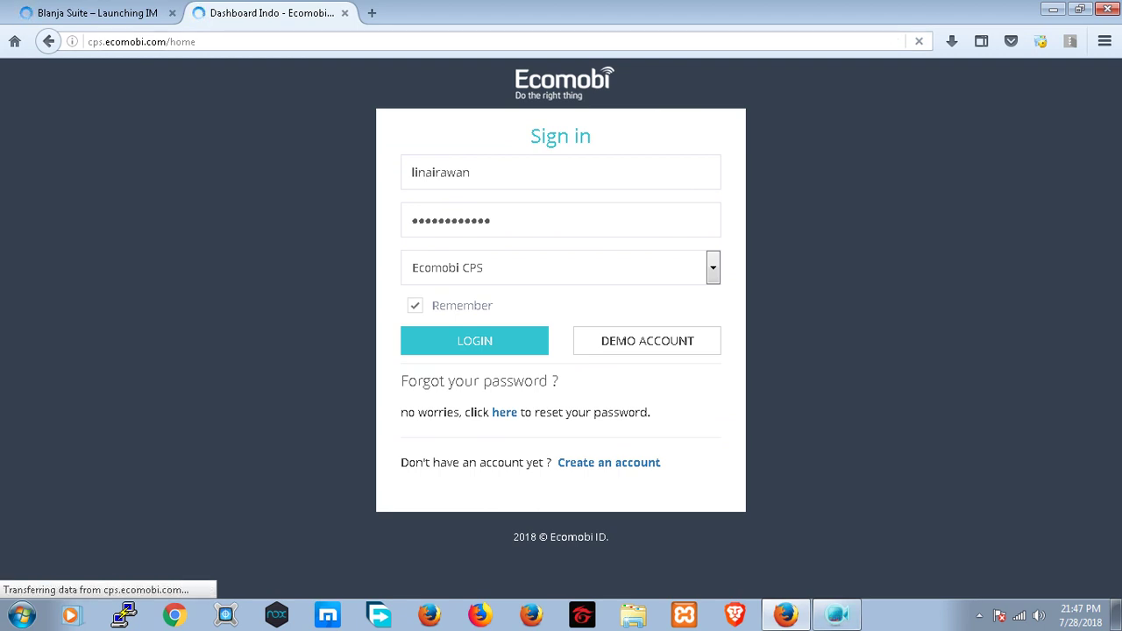
key(ctrl+F7)
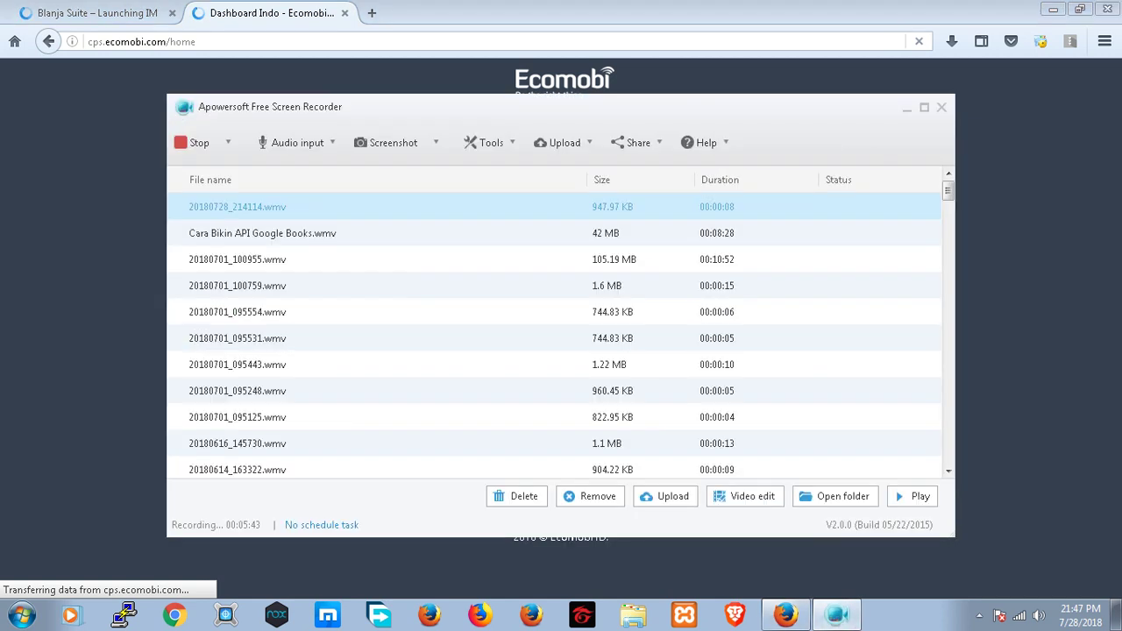